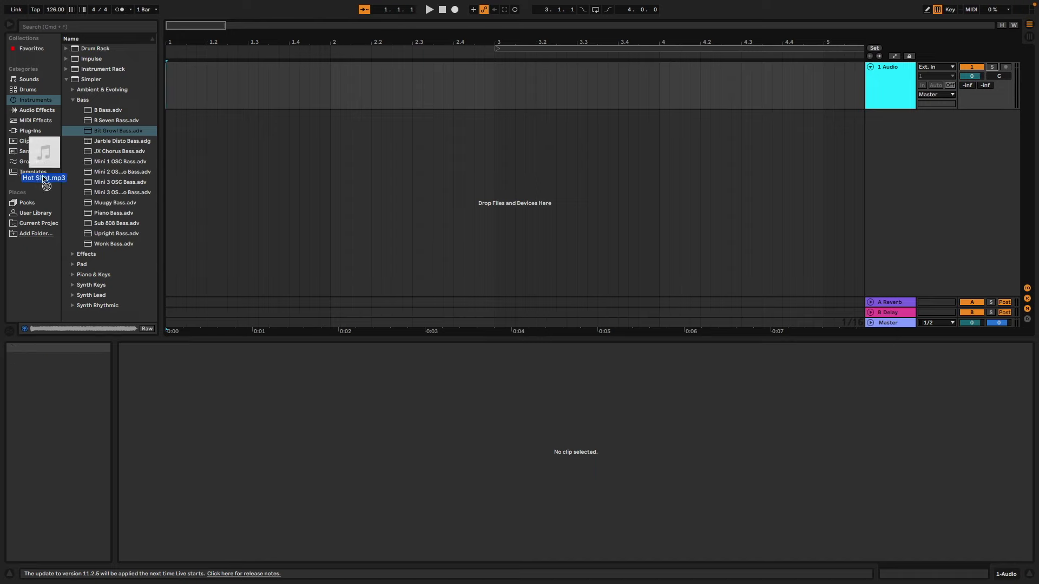
Import Hot Shot.mp3 onto the audio track at bar 1 and move the clip's start marker to the first transient.
drag(171, 167, 167, 104)
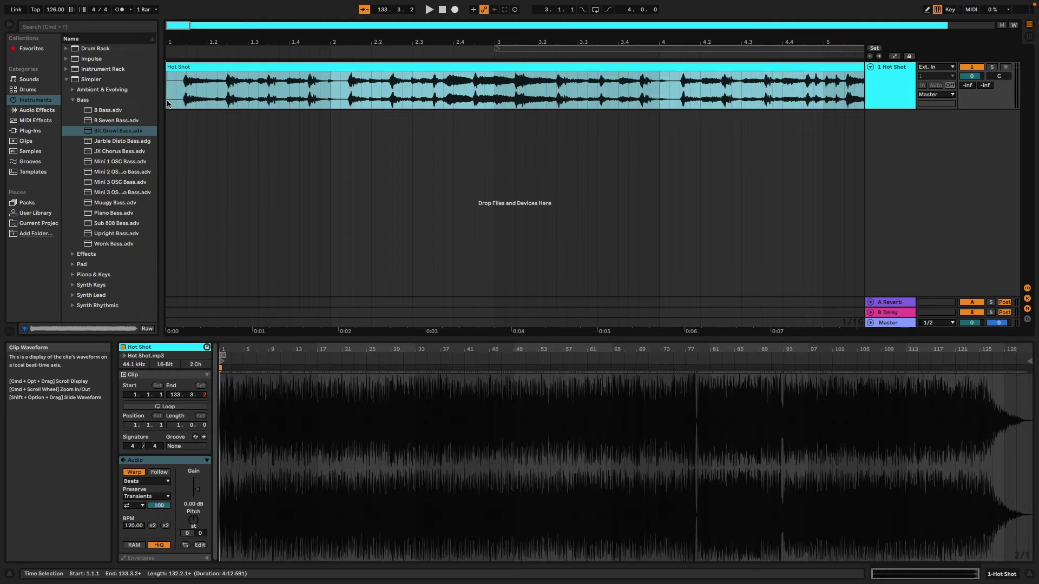
click(230, 420)
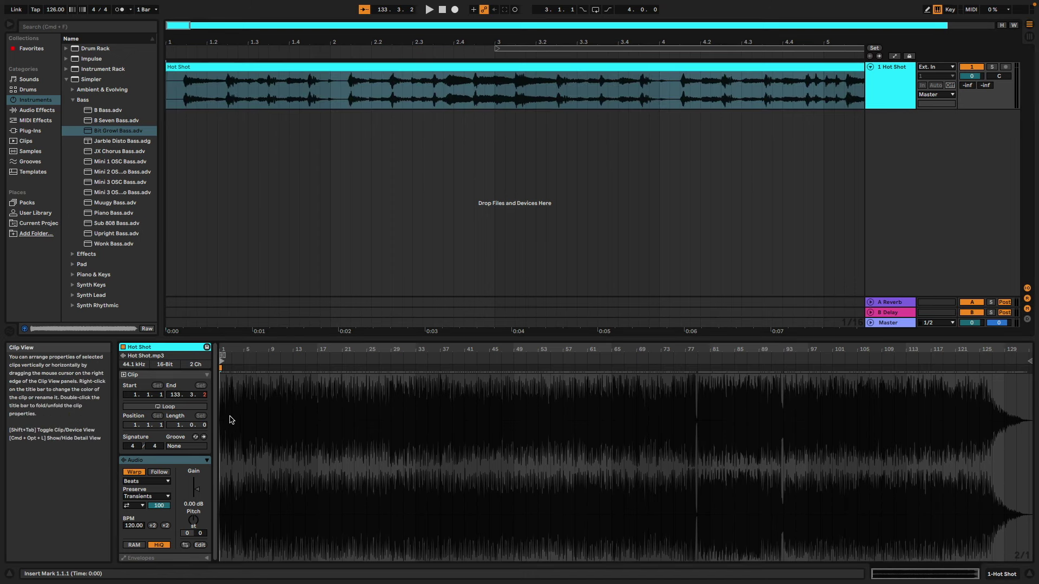
scroll(231, 421, up, 10)
scroll(231, 421, left, 5)
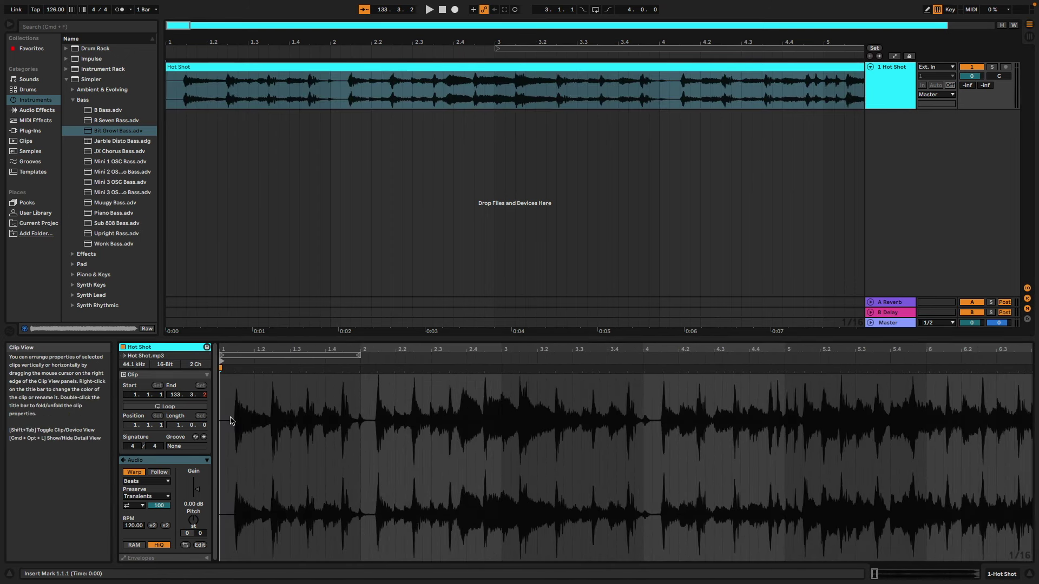
scroll(231, 420, up, 5)
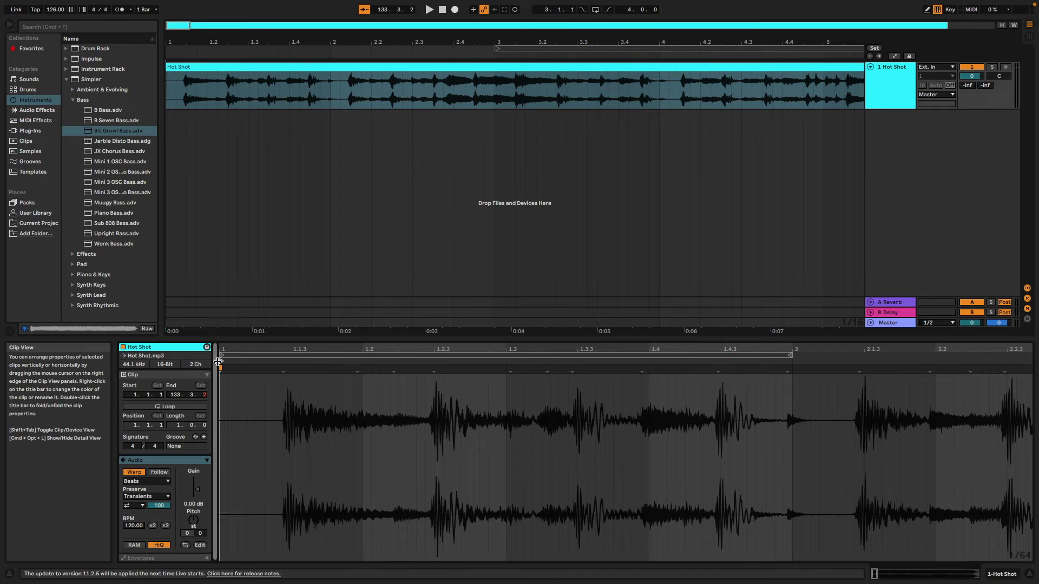
drag(218, 361, 283, 361)
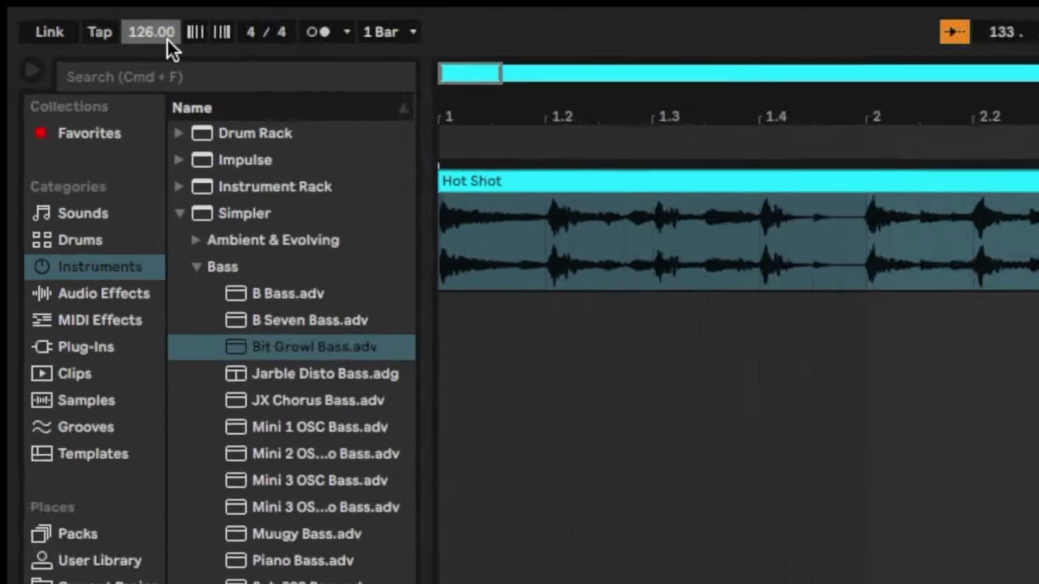
Set the project tempo to 126 BPM.
click(61, 12)
text(126)
key(Return)
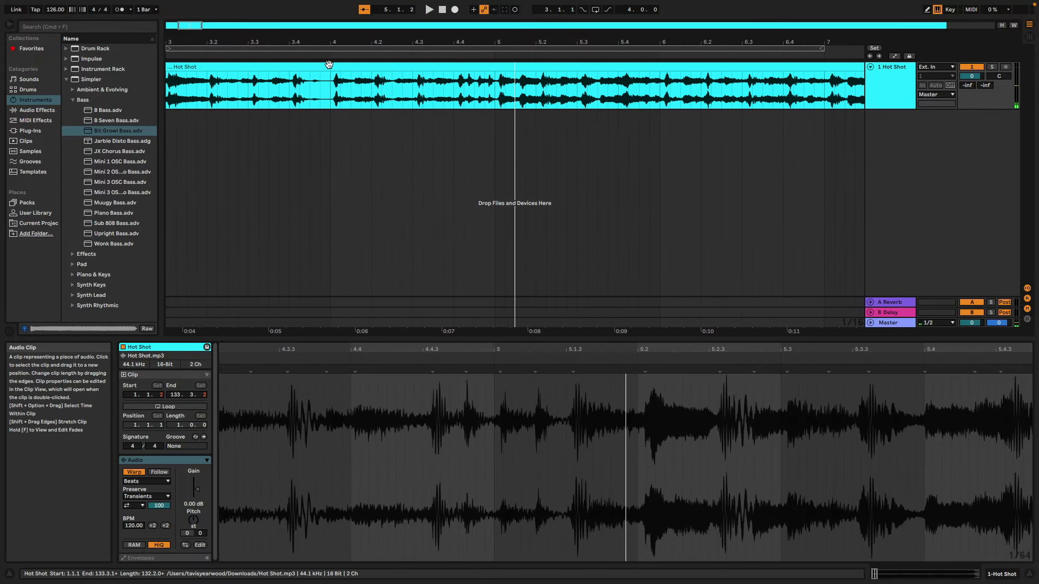
Split the Hot Shot clip at bar 4 and delete the part before it.
click(330, 70)
click(329, 73)
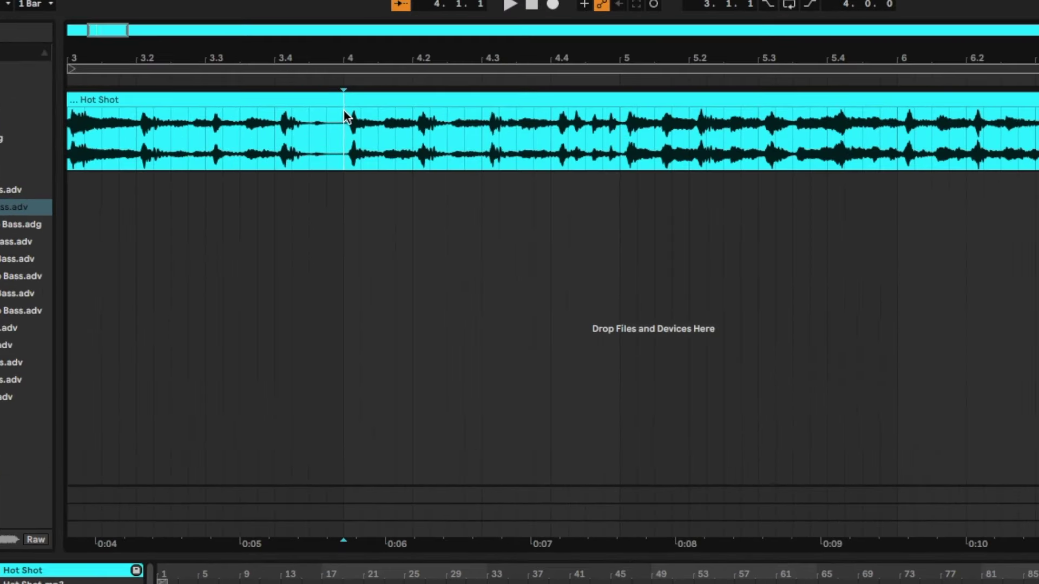
key(super+e)
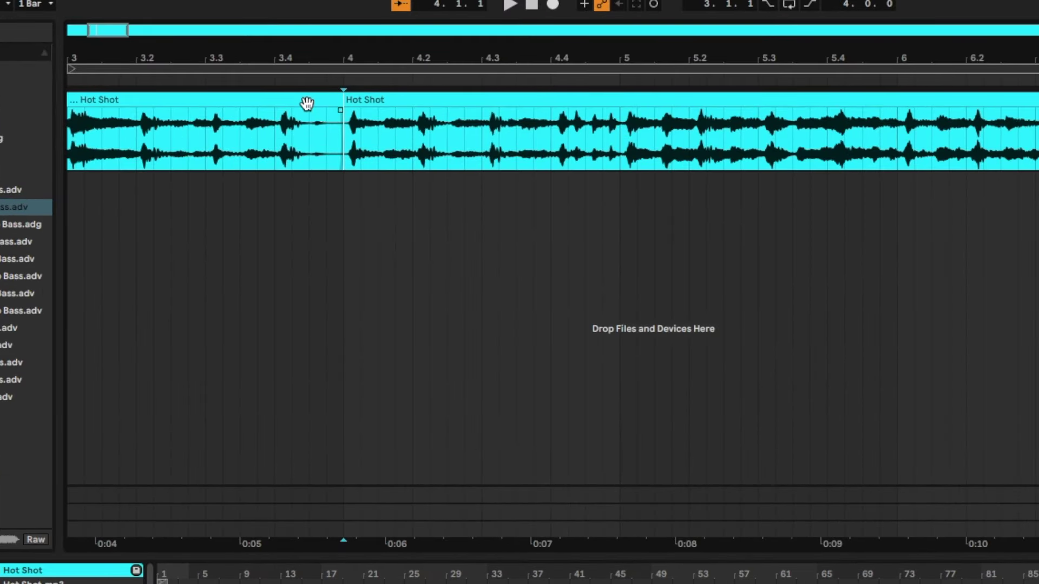
click(307, 102)
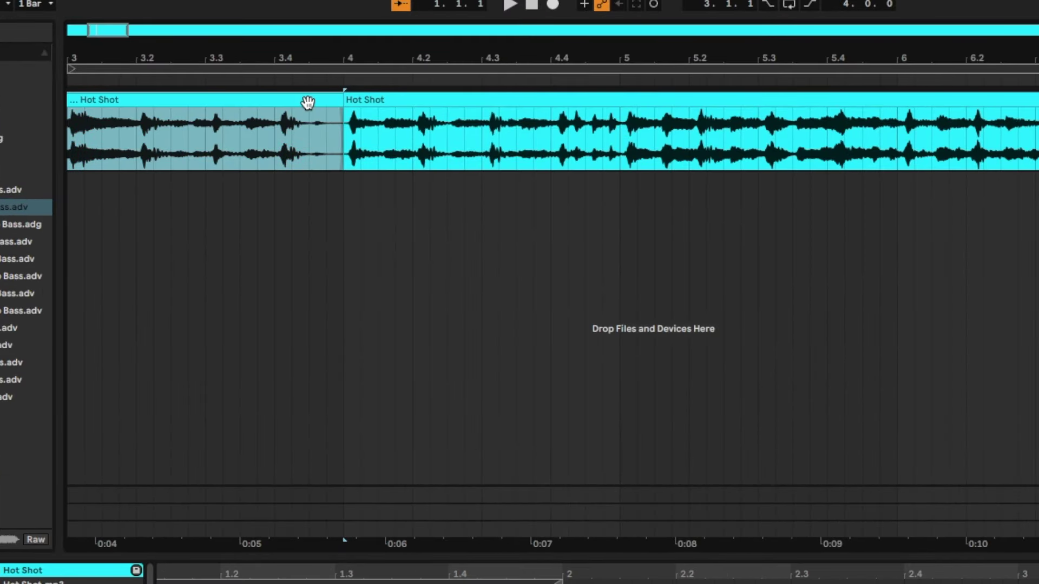
key(Delete)
Split the remaining Hot Shot clip at bar 5 and delete everything after the split.
click(621, 104)
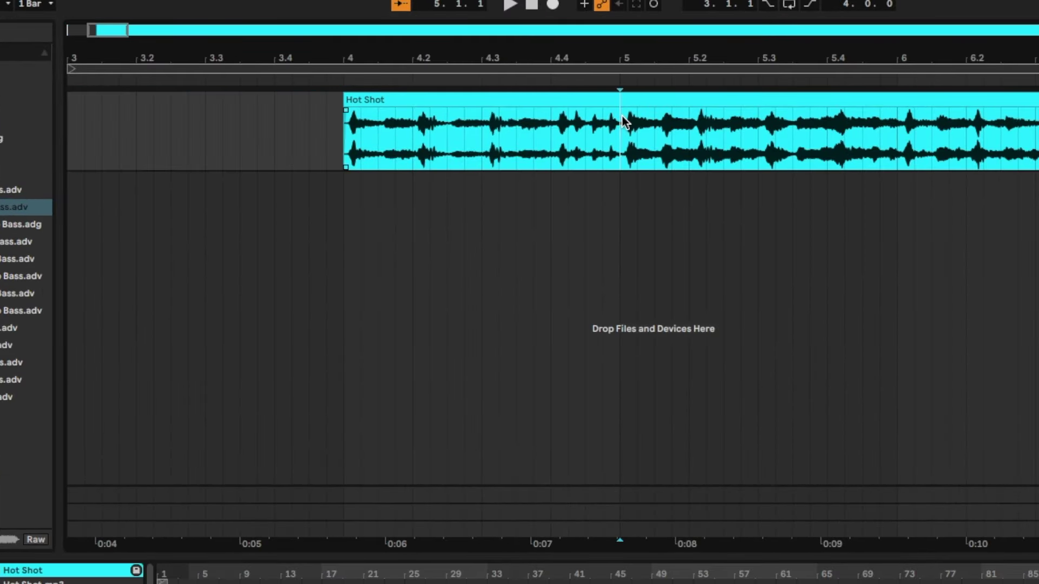
key(super+e)
click(697, 99)
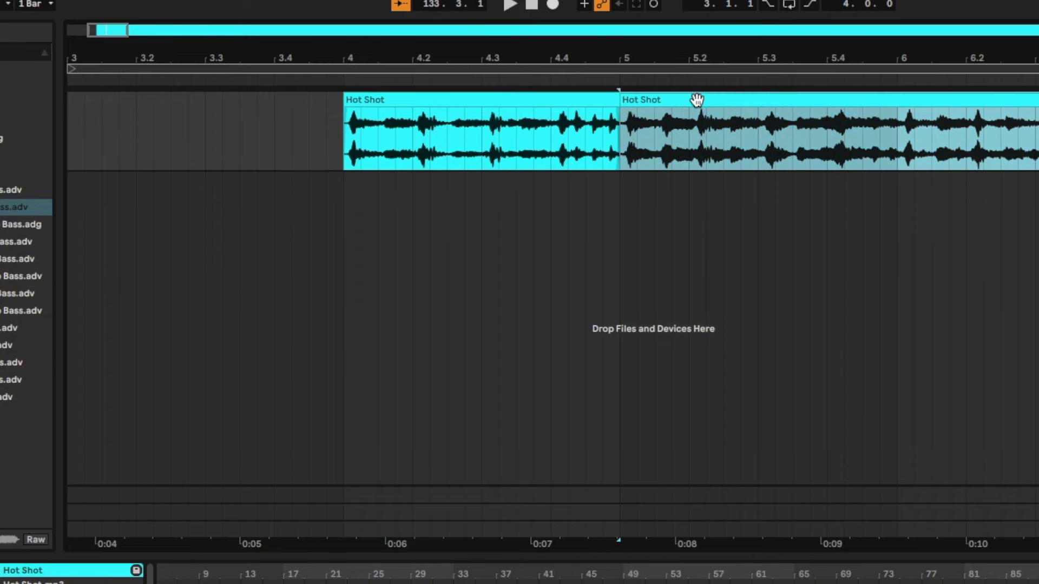
key(Delete)
Move the one-bar Hot Shot clip to the start of the arrangement at 1.1.1.
scroll(601, 177, left, 10)
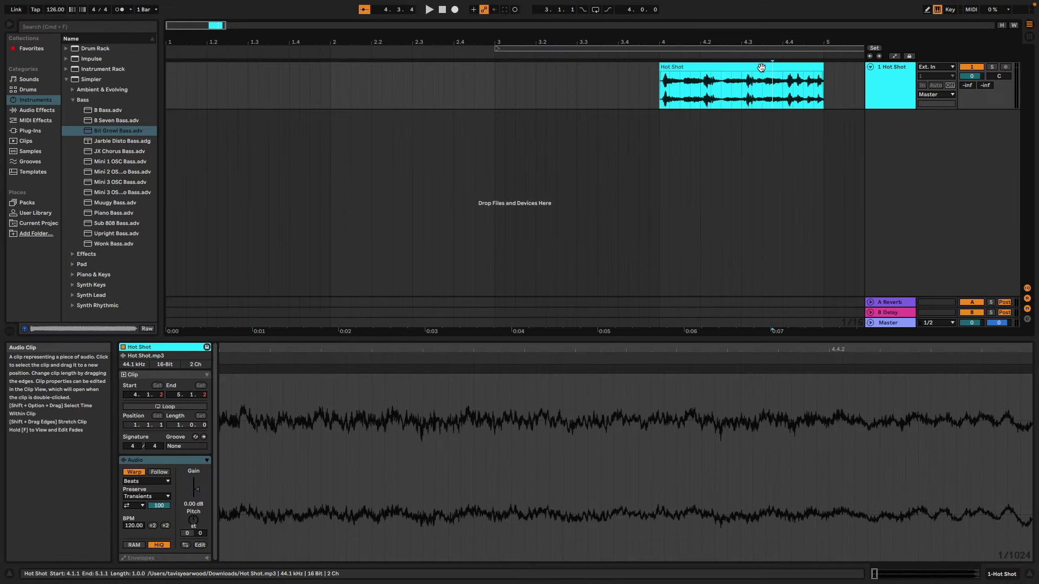
drag(762, 67, 273, 70)
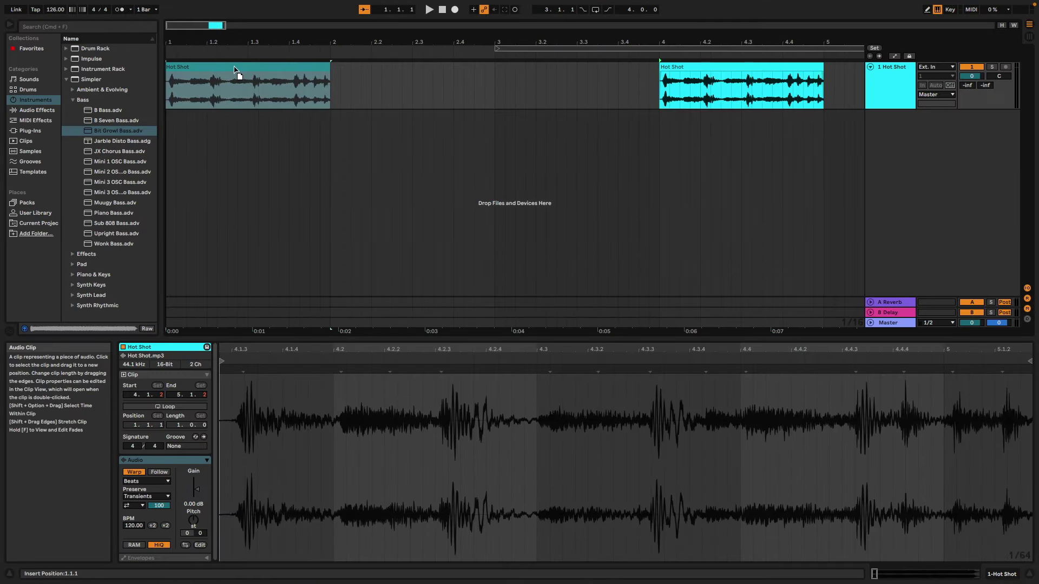
drag(234, 69, 234, 69)
Split the one-bar clip at 1.4.1 and delete its last beat.
scroll(331, 446, up, 5)
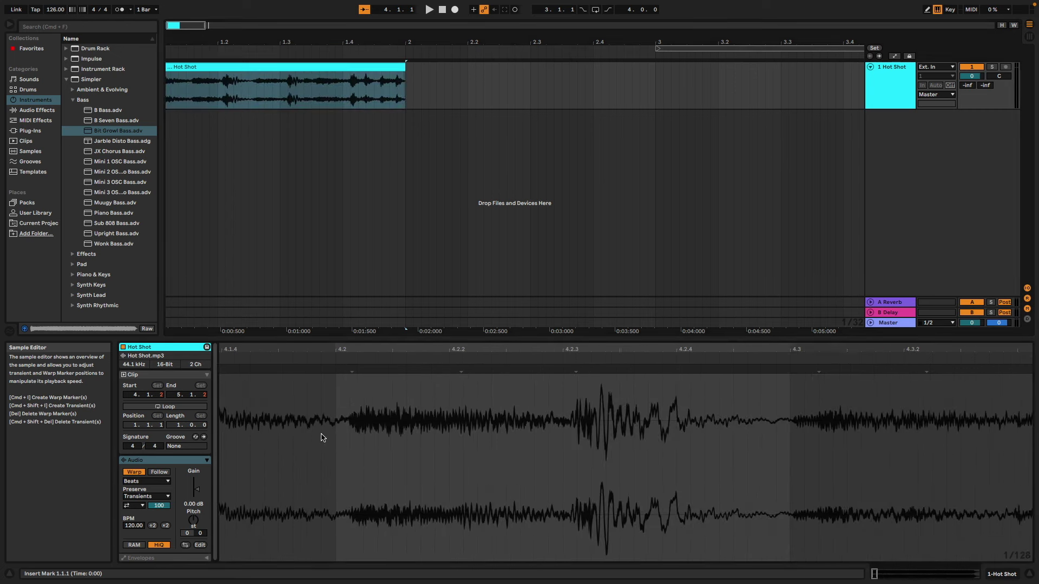
scroll(323, 438, left, 4)
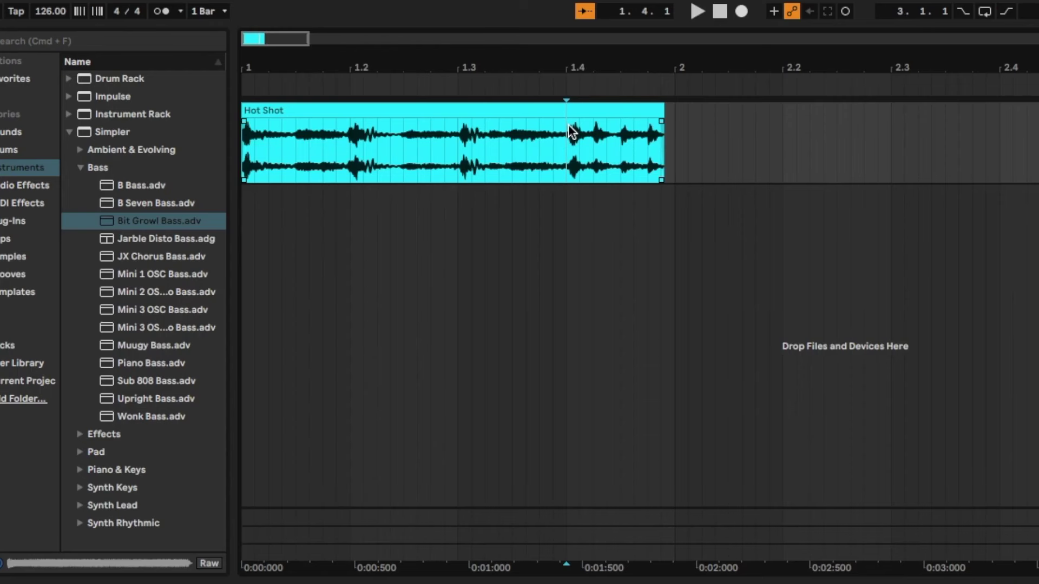
key(super+e)
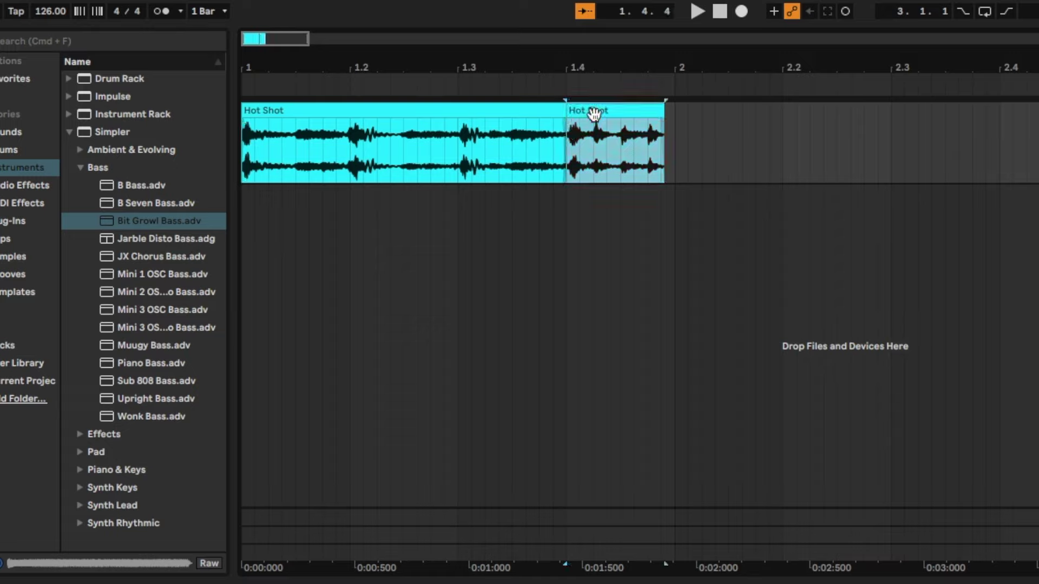
key(Delete)
Split the clip at 1.2.1 and move the two-beat second part to 1.3.
click(352, 130)
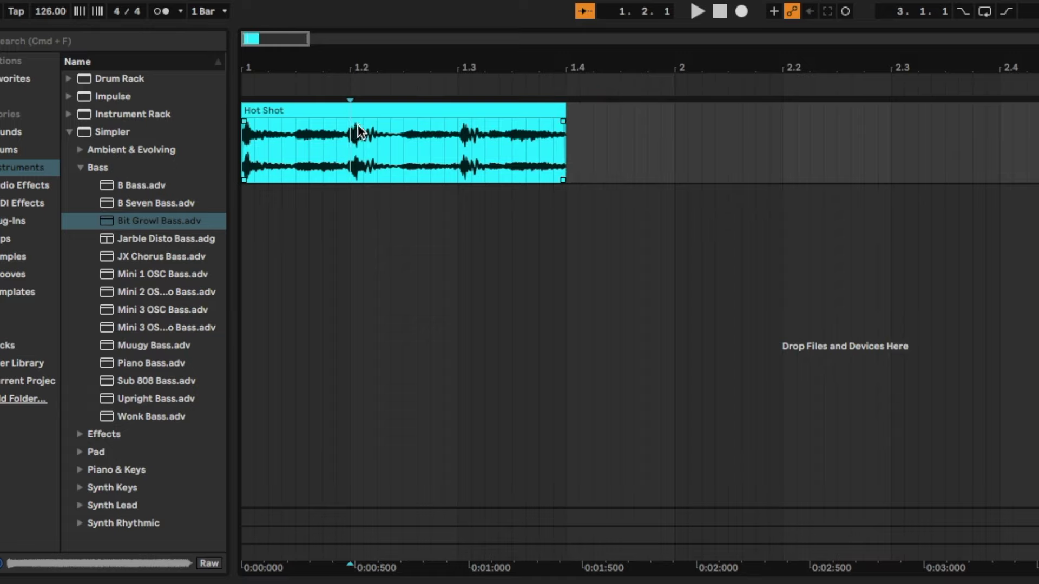
key(super+e)
drag(378, 111, 486, 118)
Copy the first one-beat clip into the gap at 1.2 and play back the chopped bar.
click(316, 112)
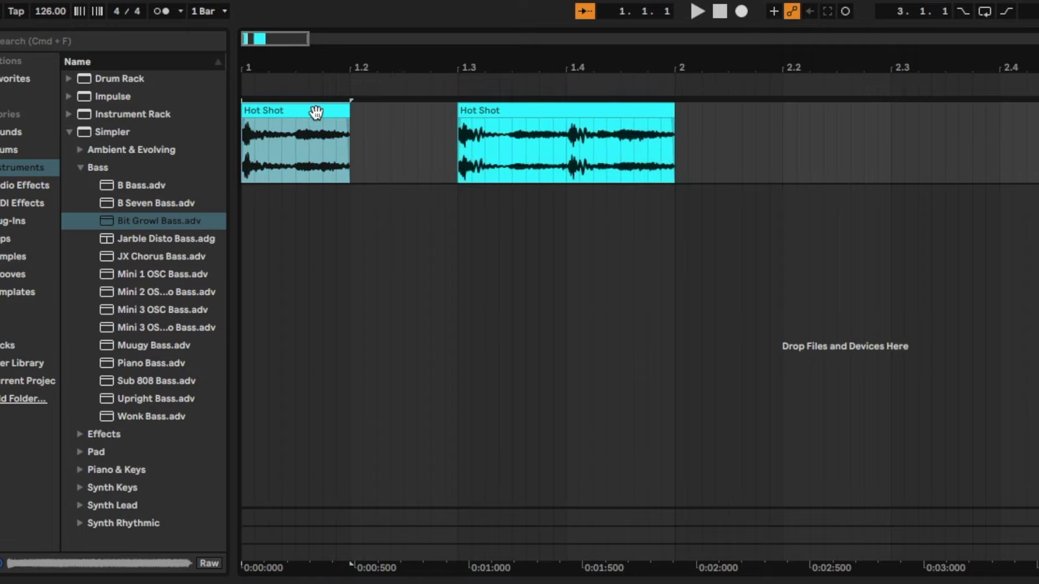
click(354, 113)
key(super+v)
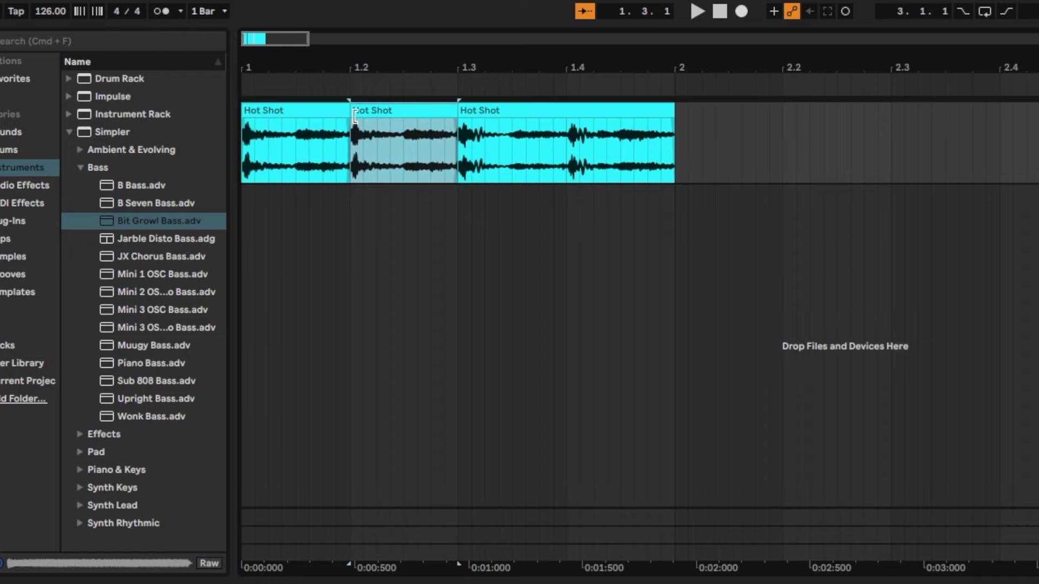
click(700, 12)
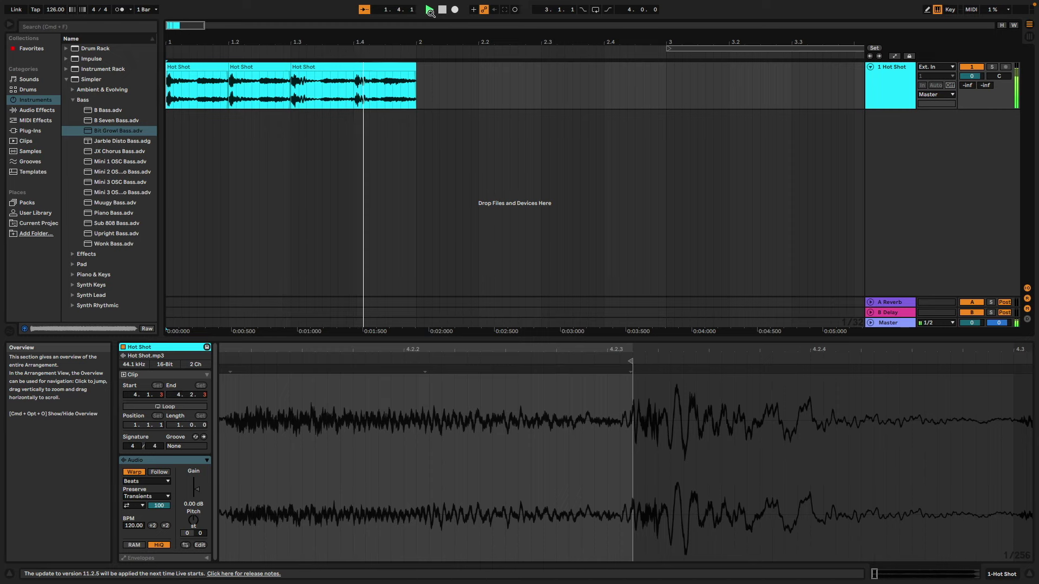
key(space)
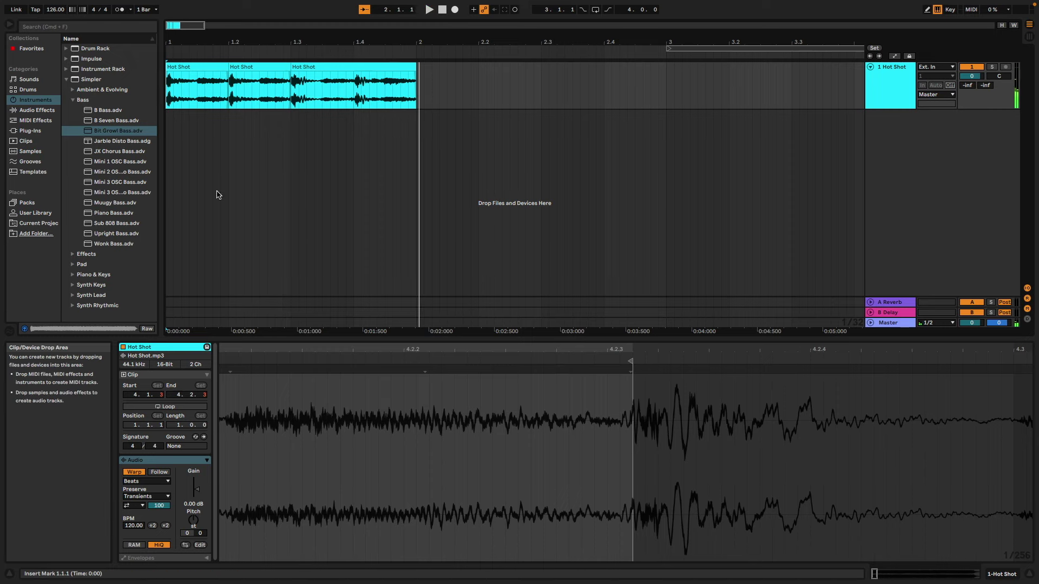
Duplicate the chopped one-bar pattern so that it fills bars 1 to 4.
mouse_move(228, 76)
key(super+a)
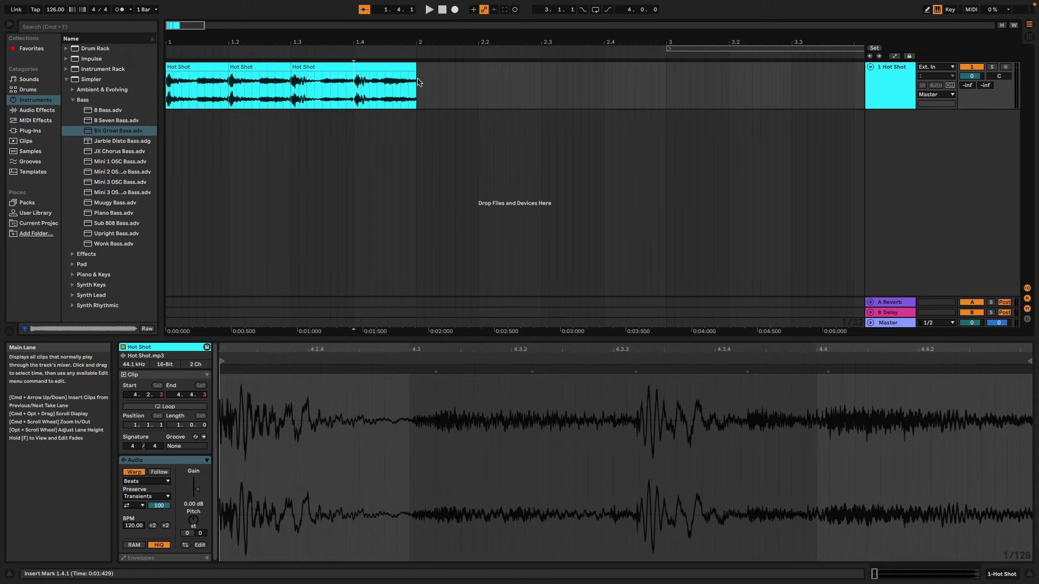
key(super+d)
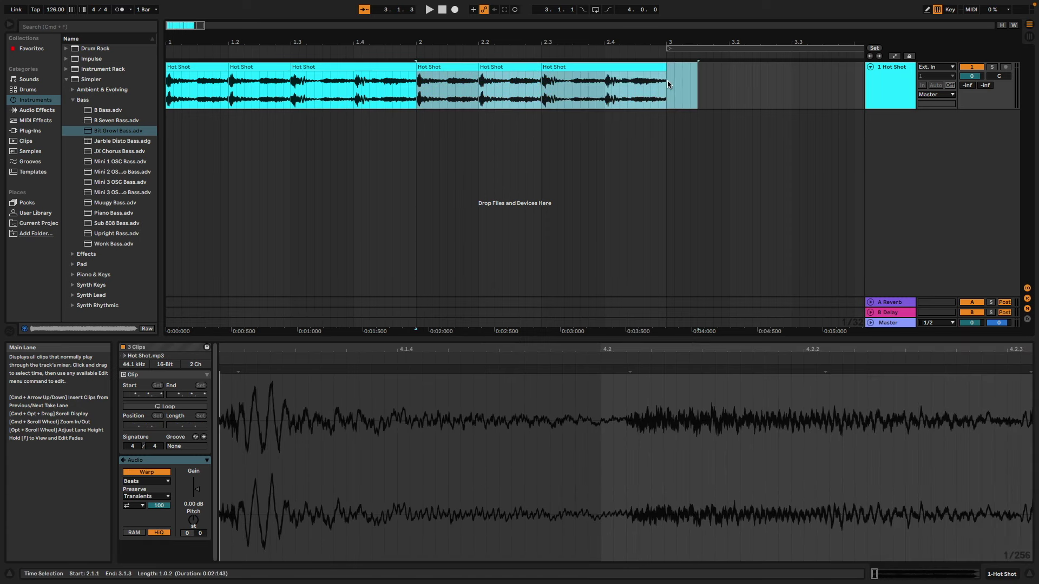
key(super+d)
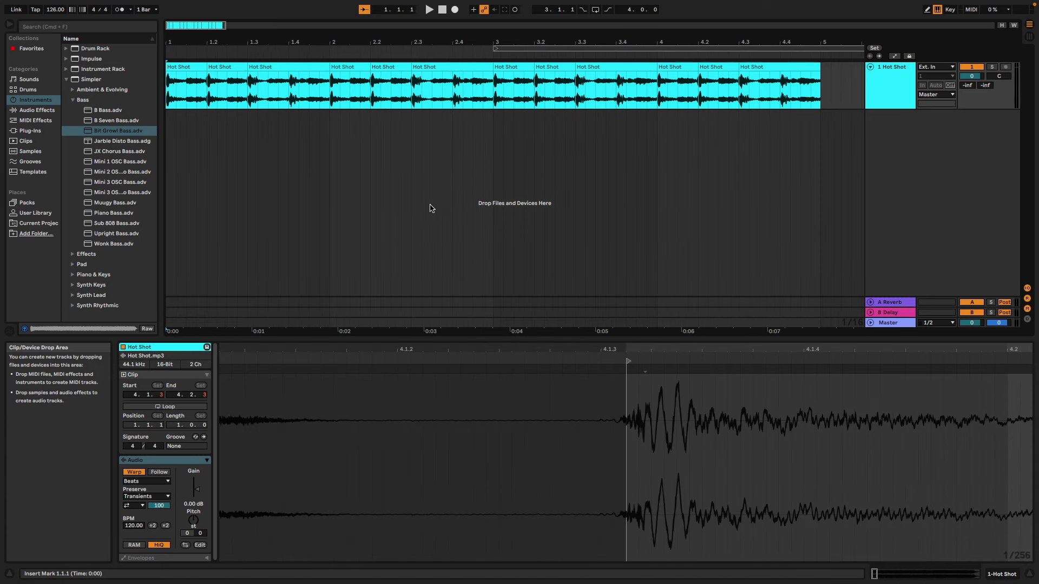
Insert a MIDI track below the sample and load the 909 Core Kit from the drum presets onto it.
right_click(900, 139)
click(932, 155)
click(433, 264)
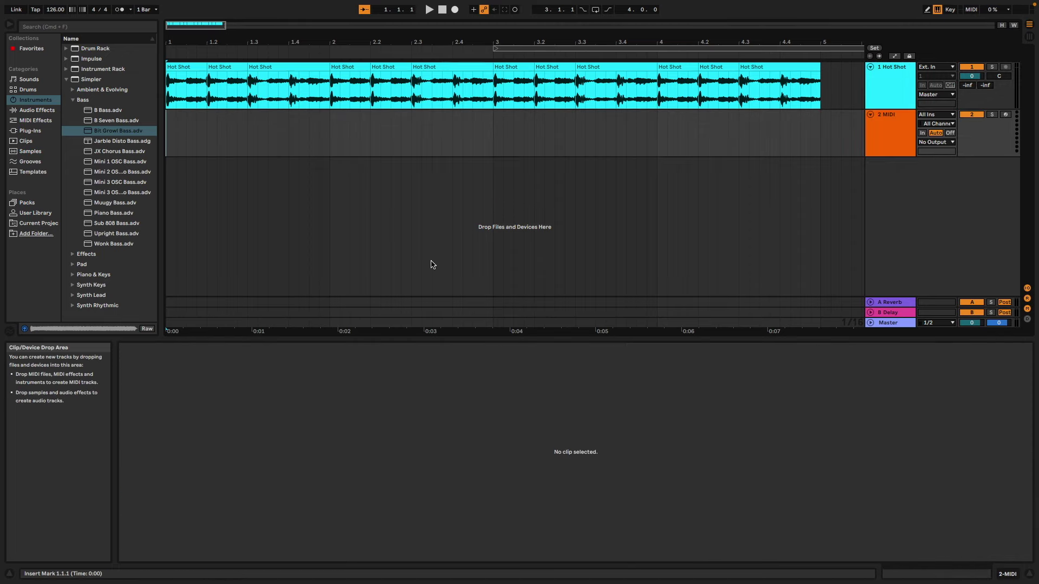
click(30, 92)
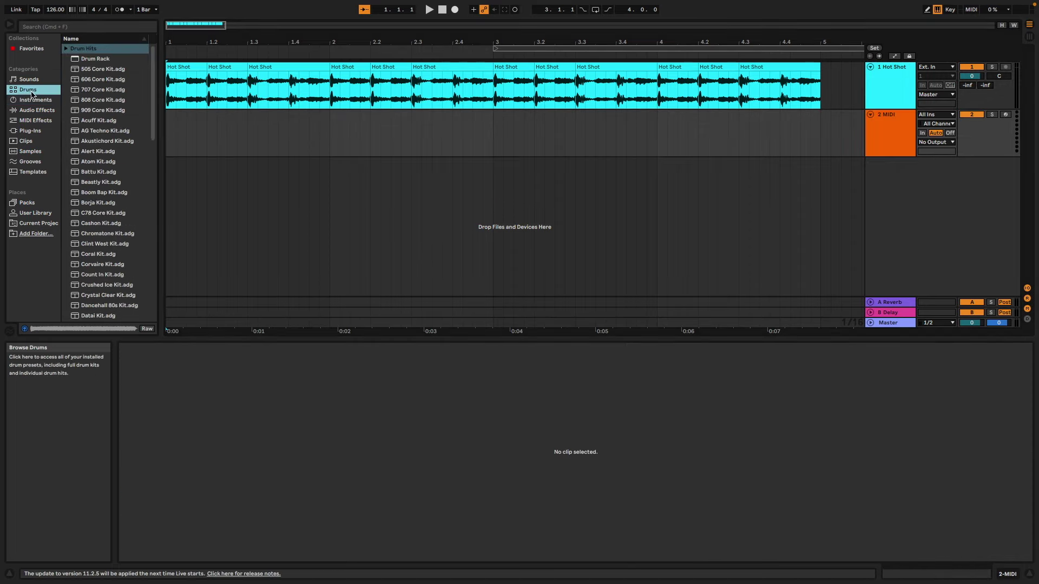
click(101, 111)
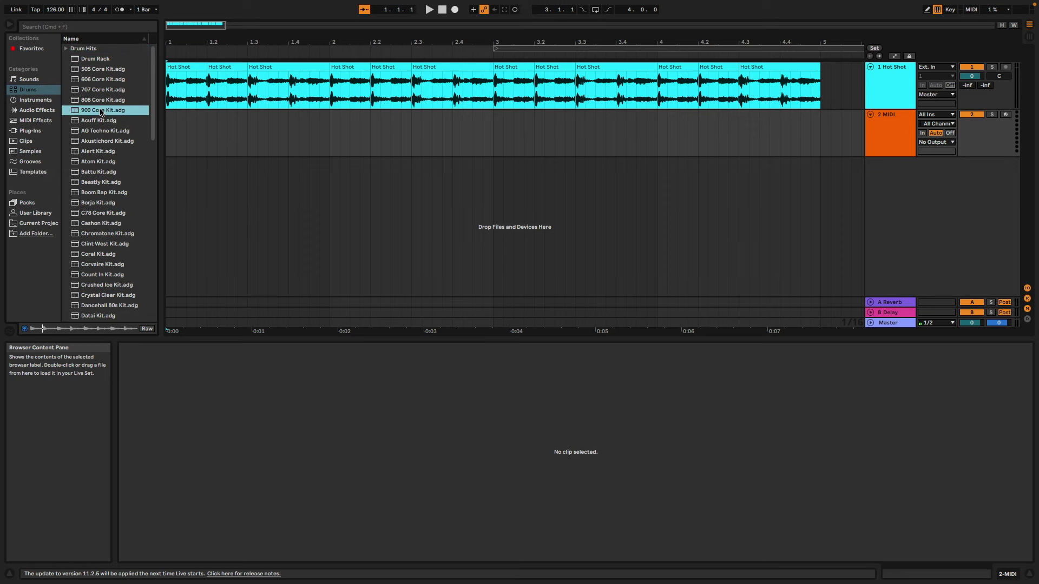
drag(99, 110, 434, 119)
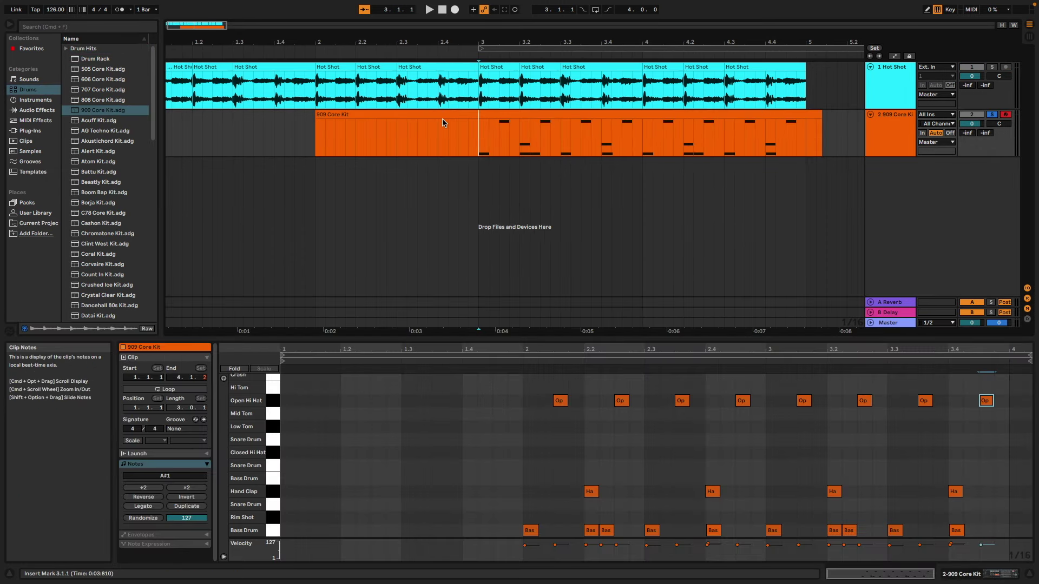
Play back the 909 drum pattern from bar 3 and delete the empty part of its clip before bar 3.
key(space)
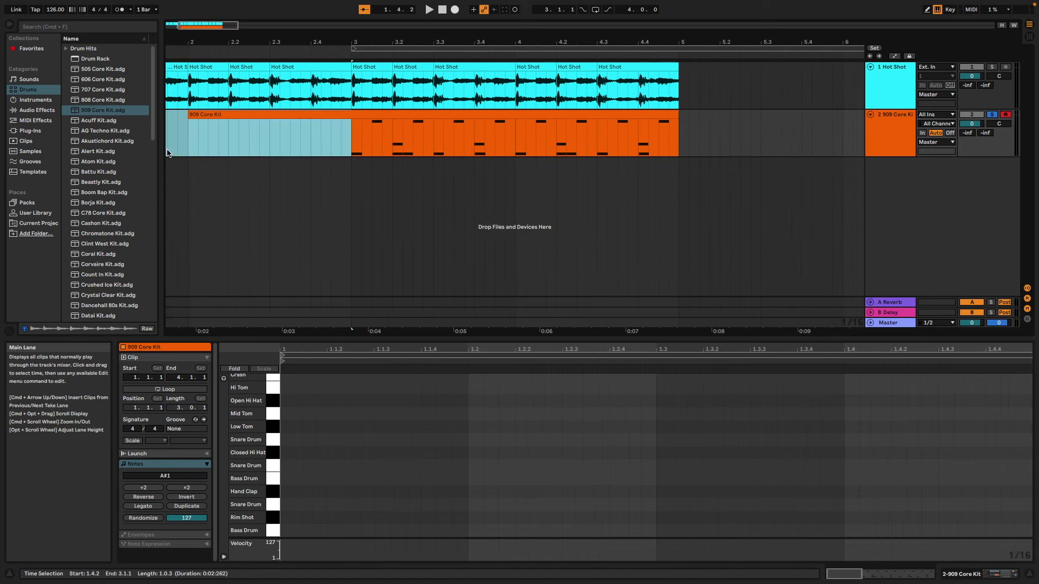
key(Delete)
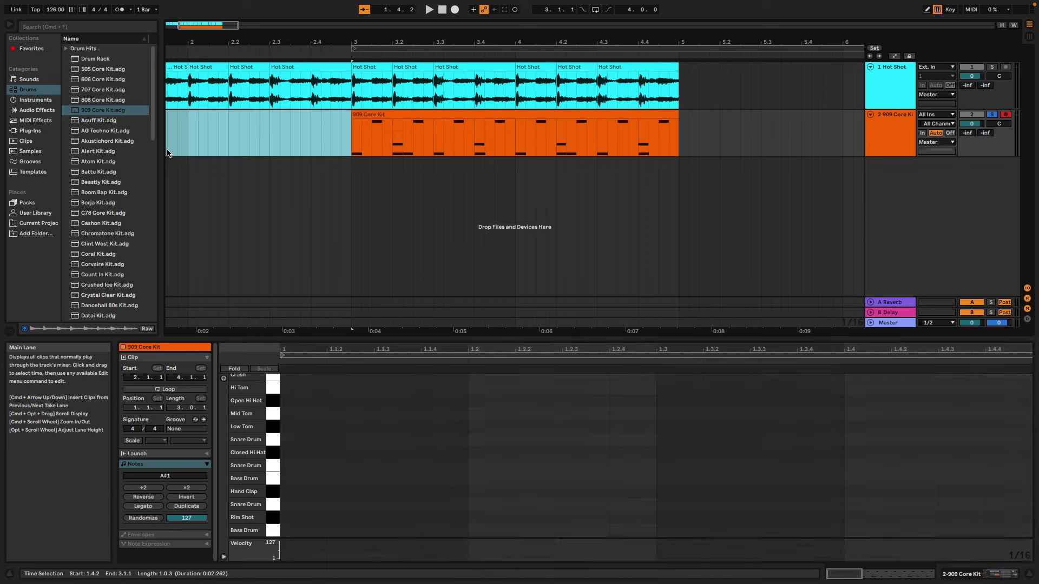
click(381, 144)
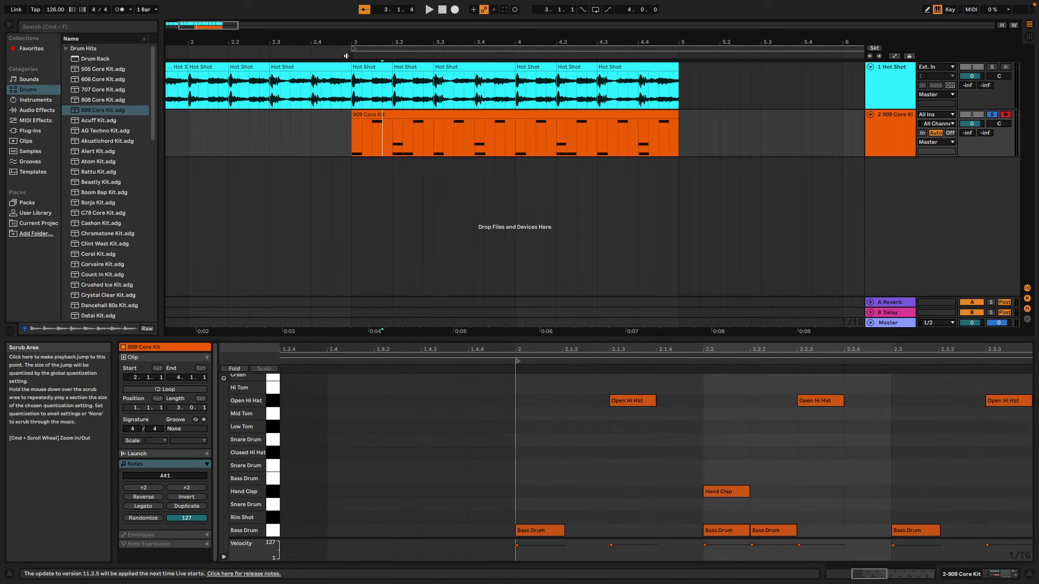
Add a Compressor audio effect to the Hot Shot track.
click(37, 110)
click(102, 80)
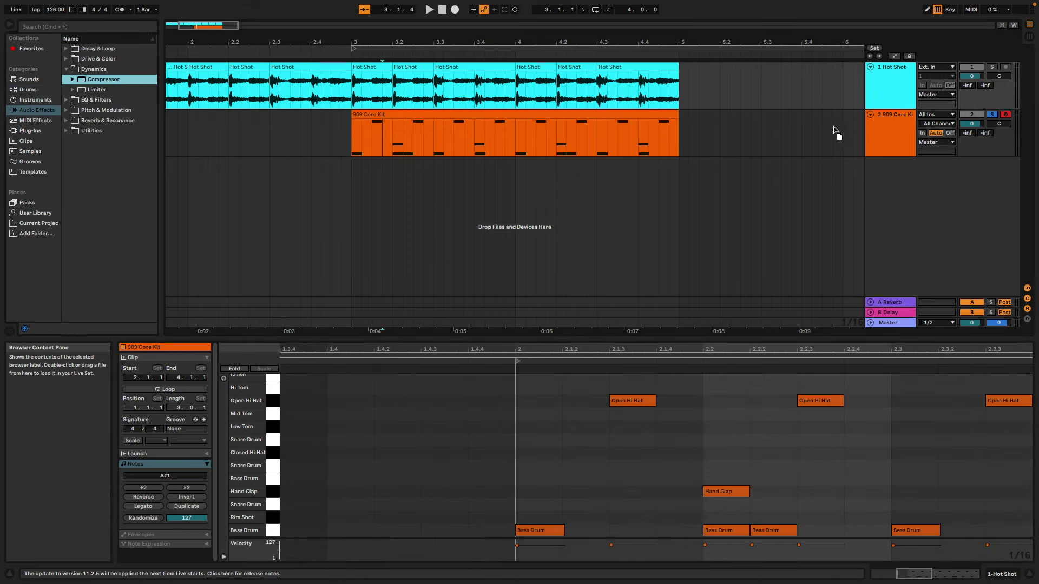
drag(892, 81, 893, 84)
Set the Compressor's sidechain input to 2-909 Core Kit and adjust its ratio.
click(149, 476)
click(157, 492)
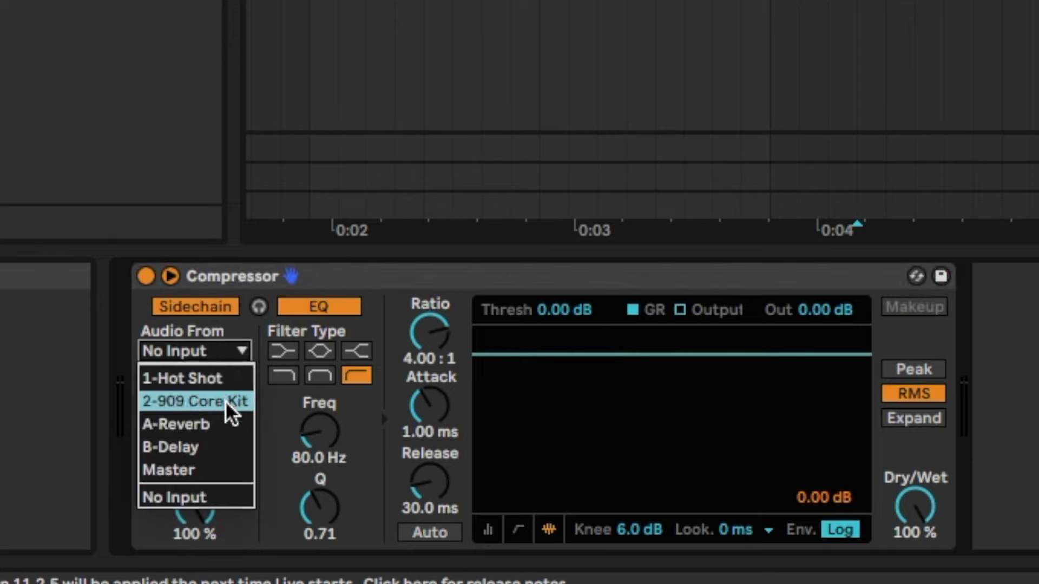
click(234, 414)
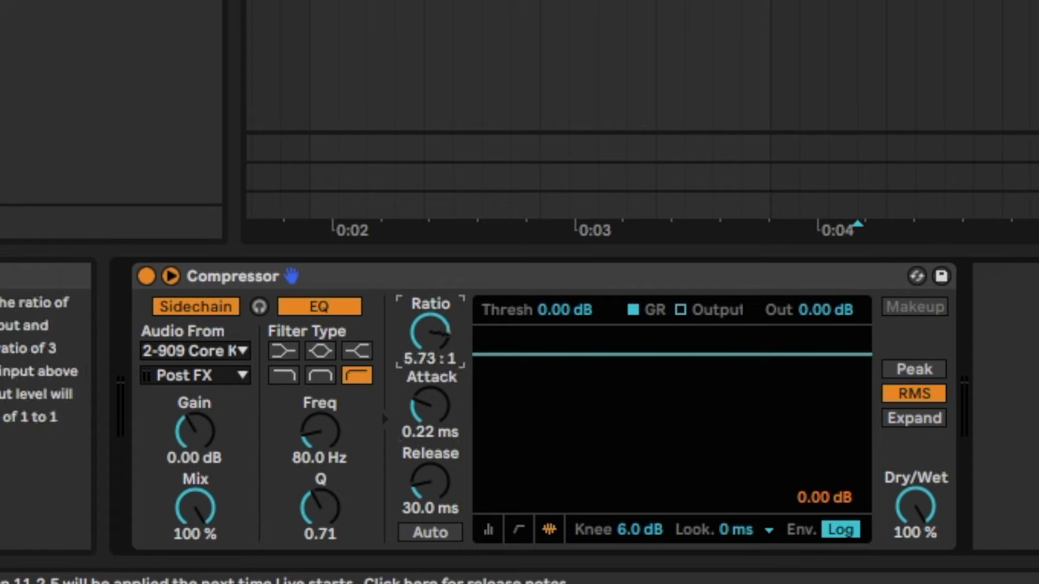
drag(430, 333, 430, 379)
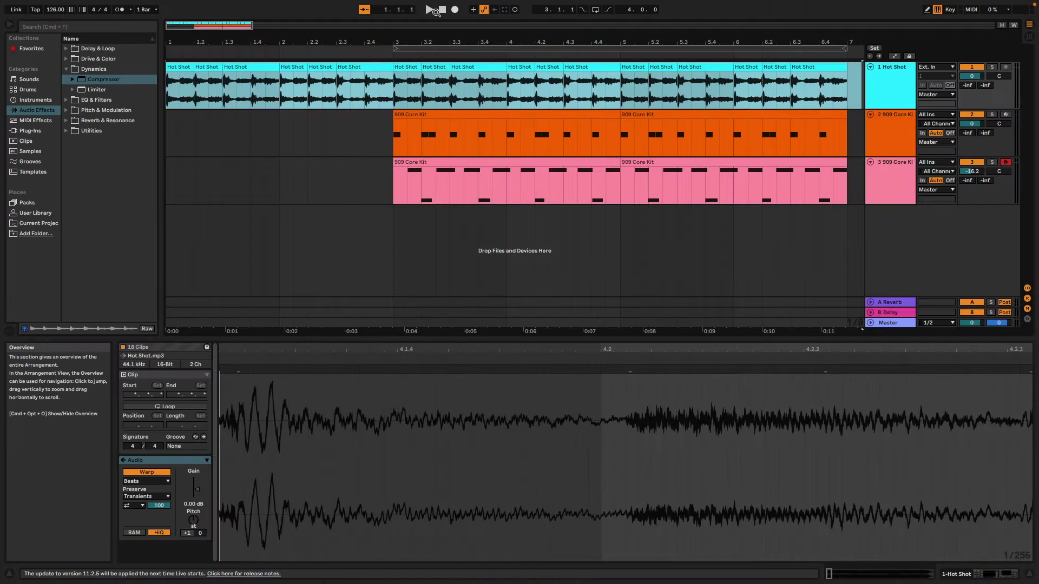
Play the arrangement from the start to hear the chopped sample together with the drums.
click(429, 10)
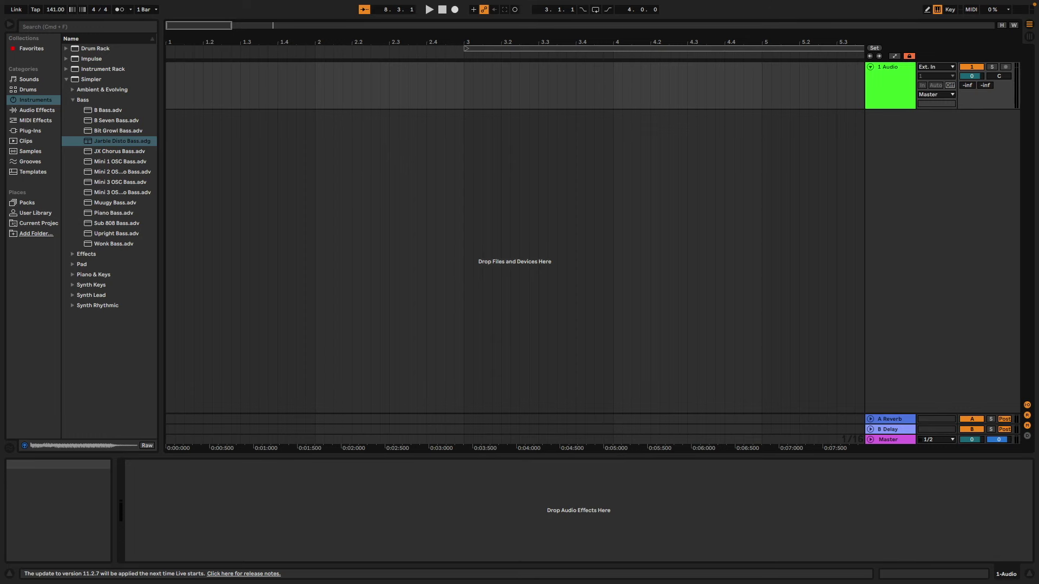
Import the song Who's Been Sleeping In My Bed onto the empty audio track at bar 1.
drag(322, 156, 167, 84)
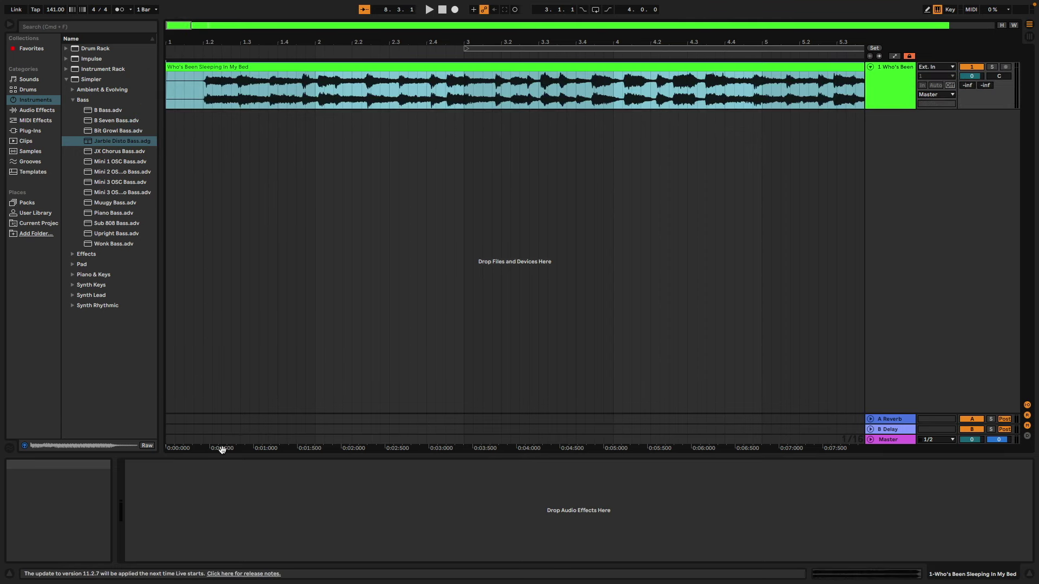
Open the imported song clip in the sample editor and move its start marker to the first transient at 1.2.1.
double_click(248, 75)
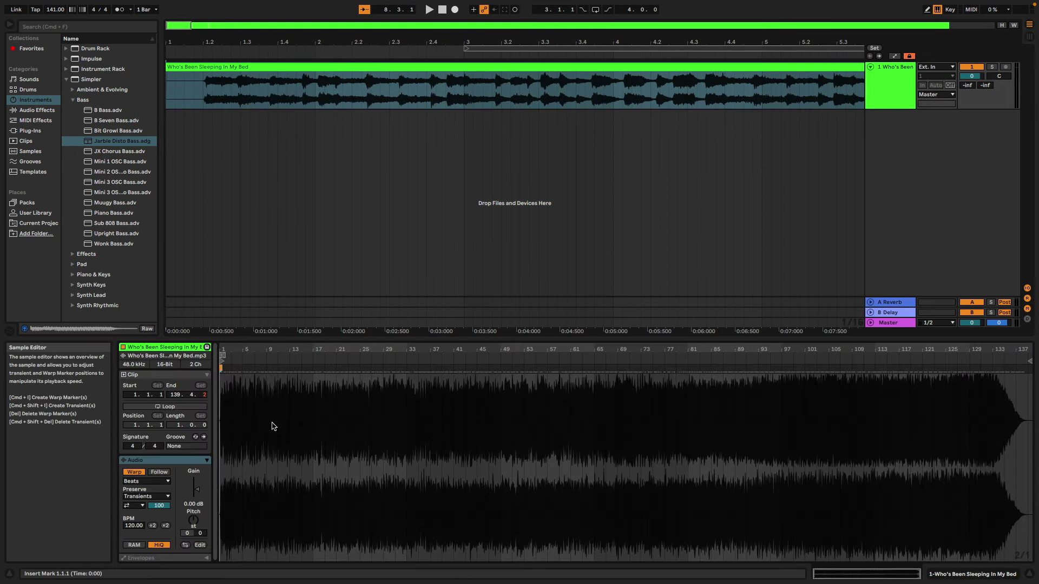
scroll(286, 427, up, 10)
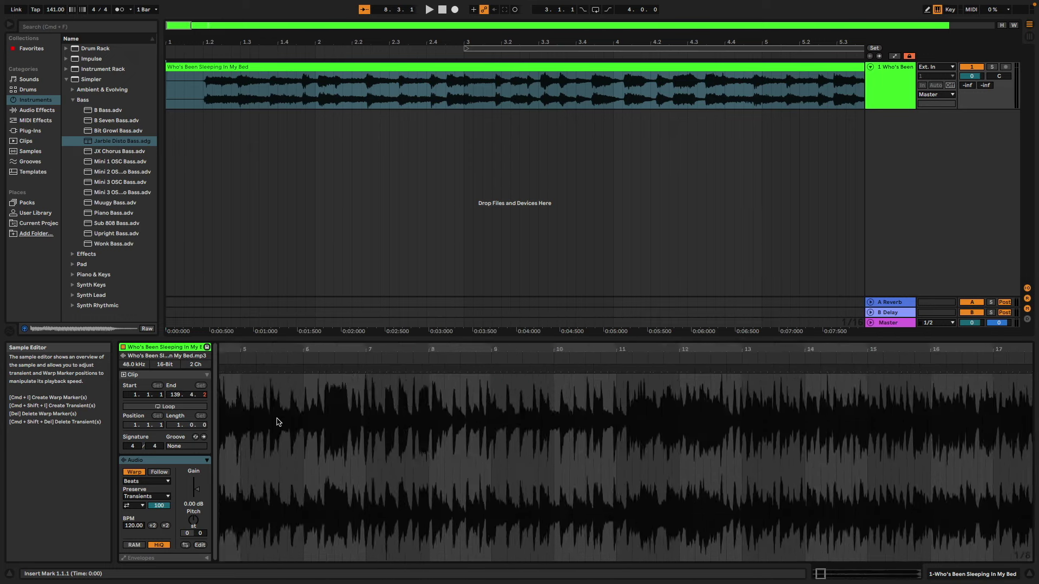
scroll(264, 420, left, 10)
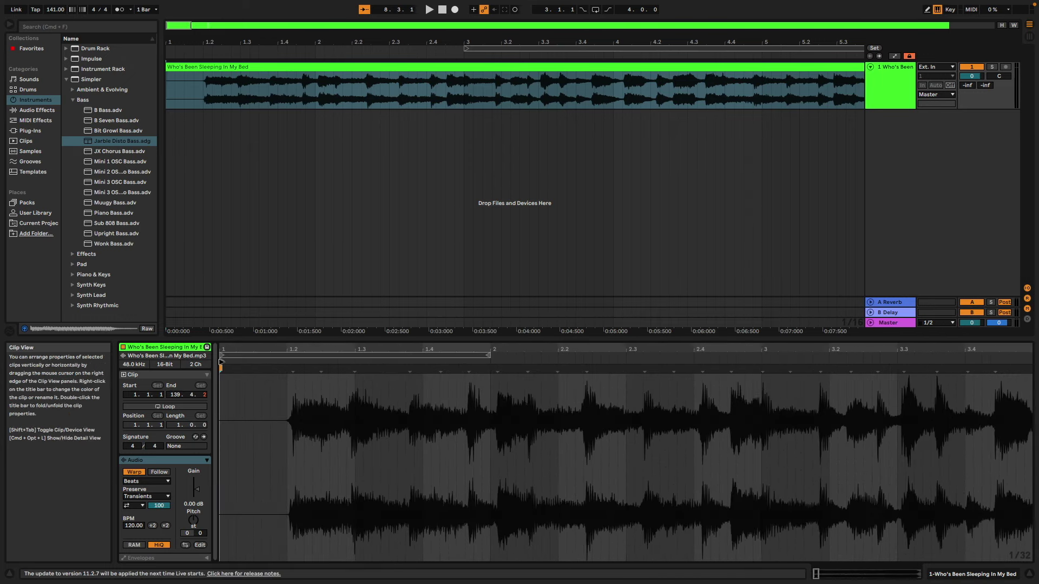
drag(221, 361, 289, 361)
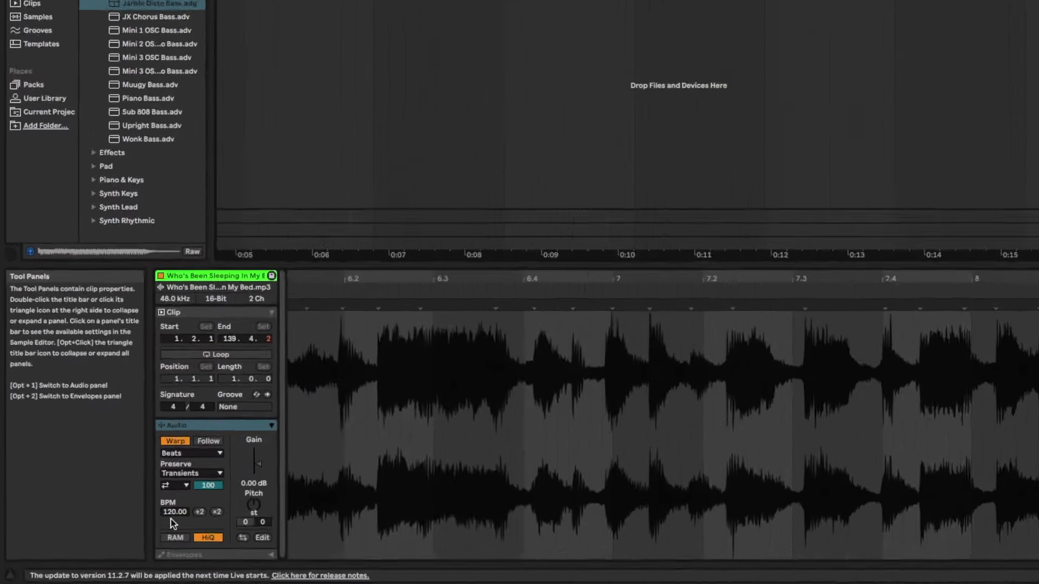
Set the song clip's BPM to 141.
click(132, 527)
text(141)
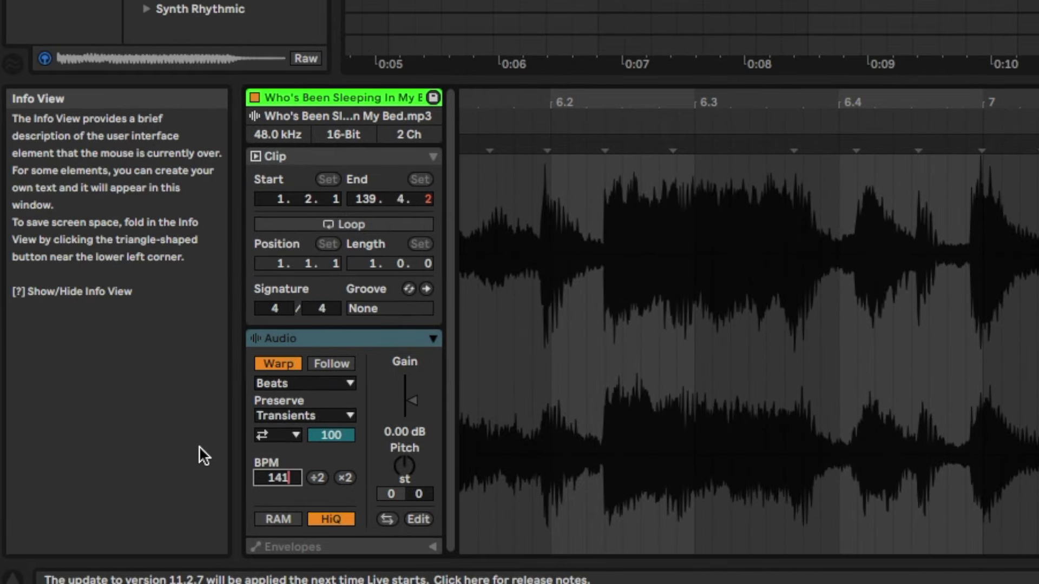
key(Return)
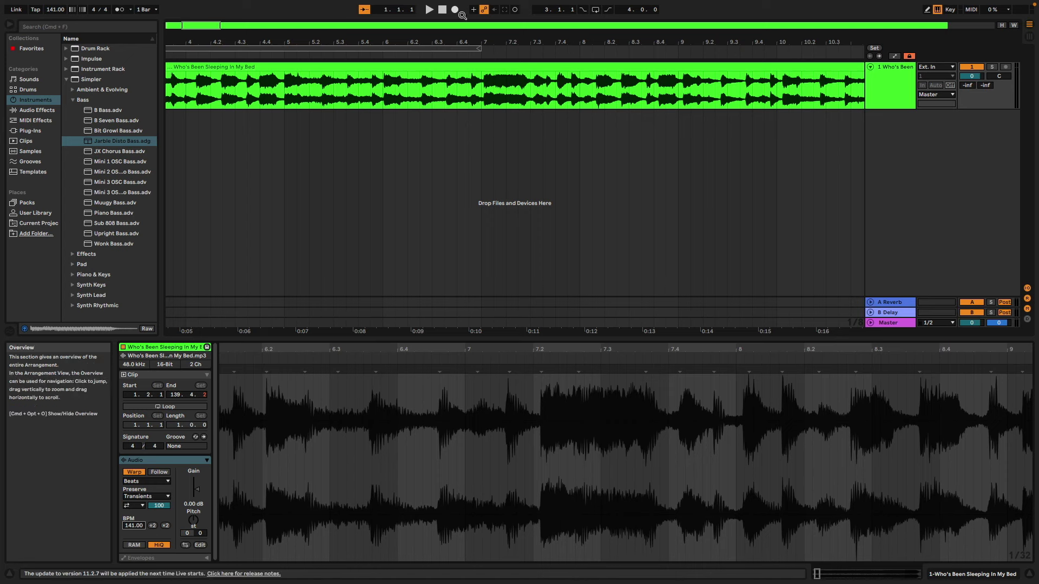
Play the song around bar 9 and split out the one-beat chop from 9.3.1 to 9.4.1.
click(448, 55)
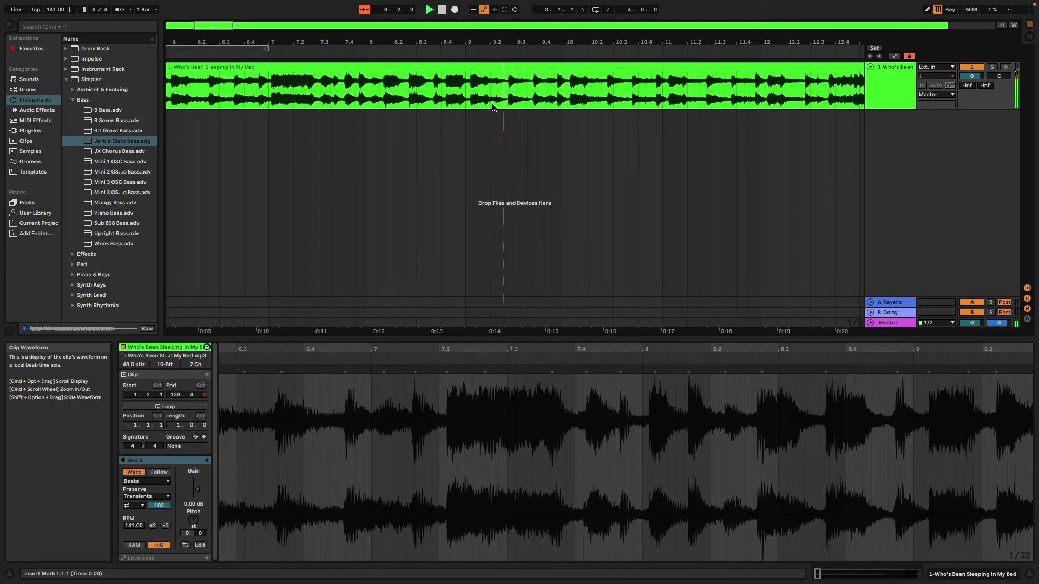
key(space)
click(485, 79)
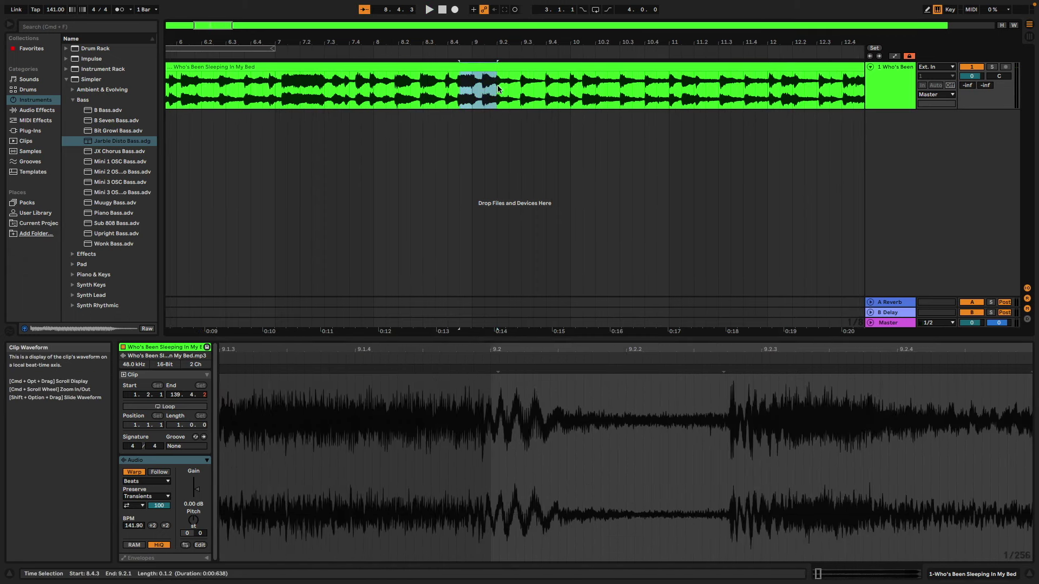
click(498, 89)
key(super+e)
click(520, 84)
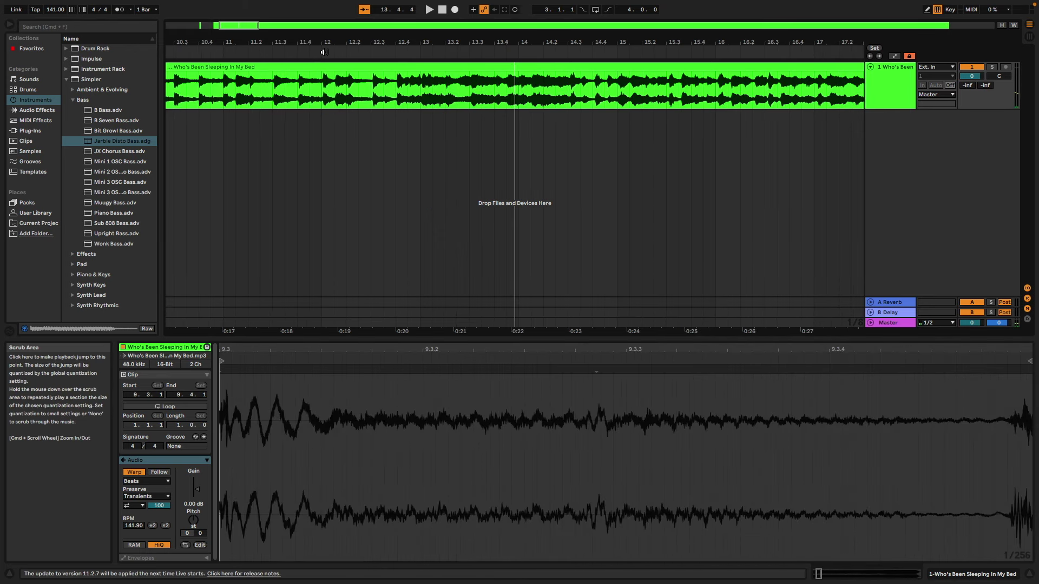
Play the rest of the song from about bar 12 and trim it to start at 13.4.1.
click(322, 52)
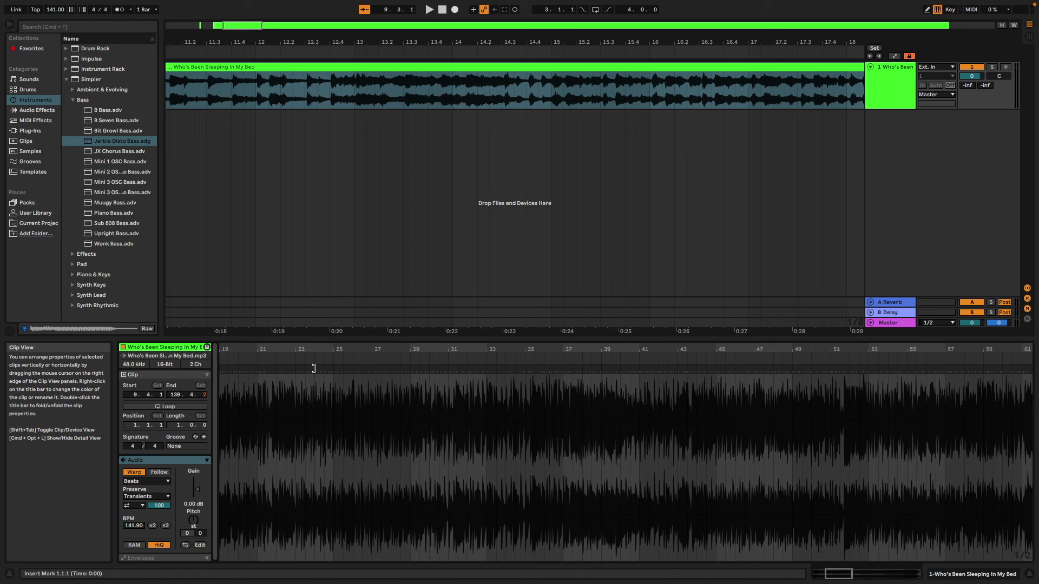
scroll(337, 457, left, 5)
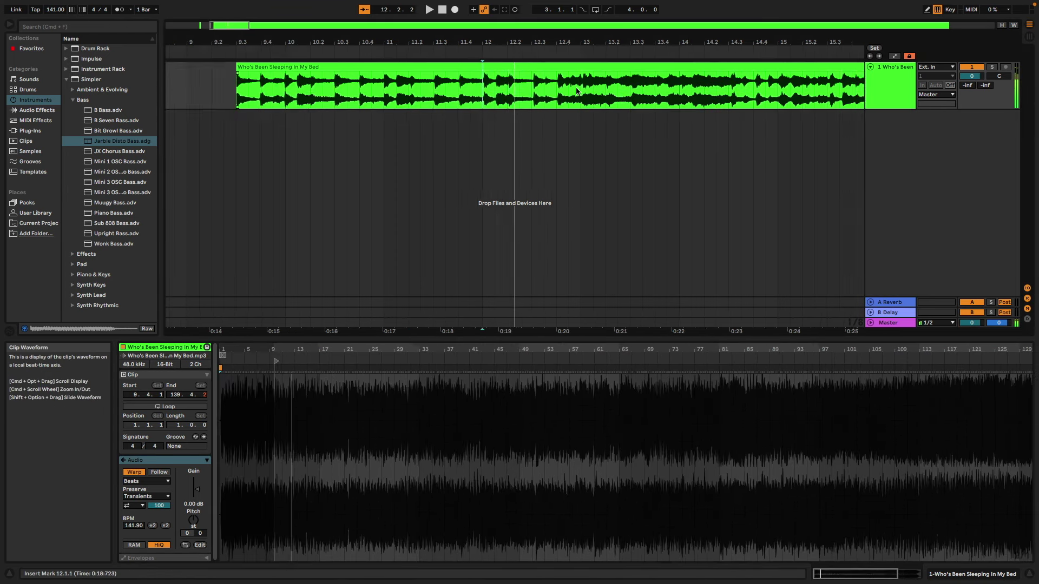
drag(429, 79, 405, 79)
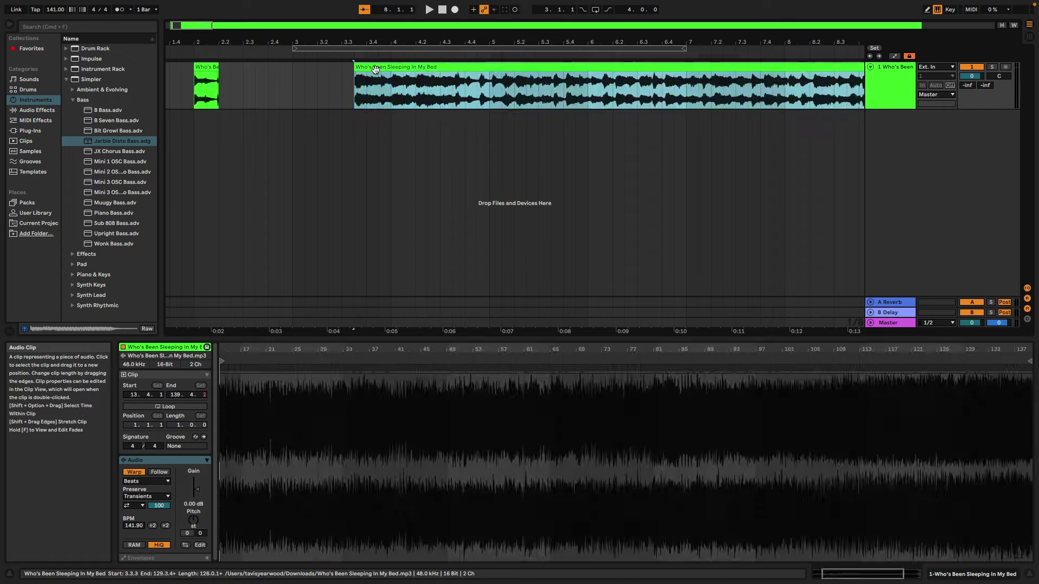
Cut the song to a one-bar chop from 13.4.1 to 14.4.1 and add warp markers on its first transients.
key(super+z)
key(super+z)
key(super+z)
key(super+z)
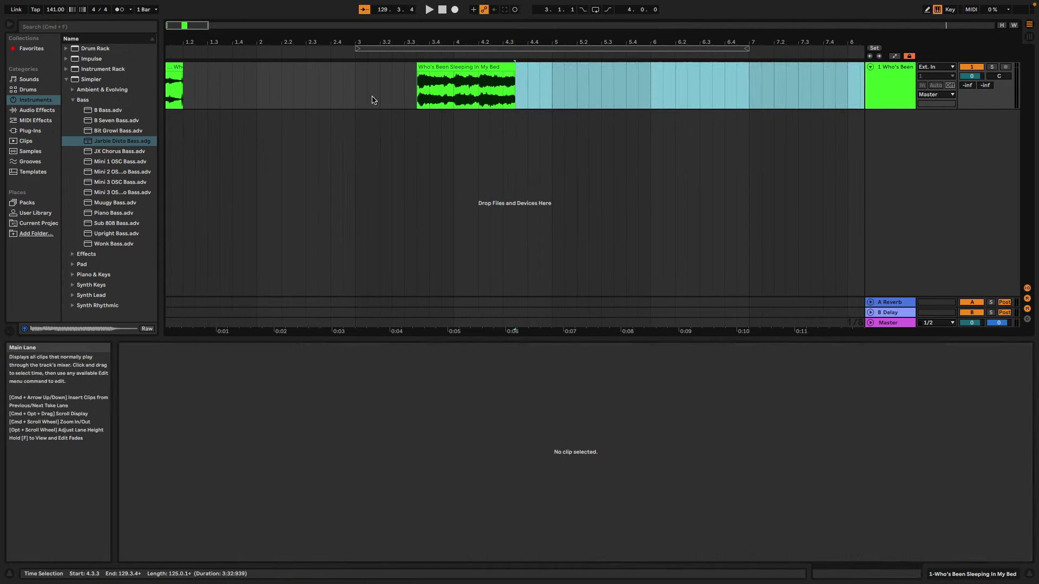
key(super+z)
key(super+z)
key(super+z)
key(super+z)
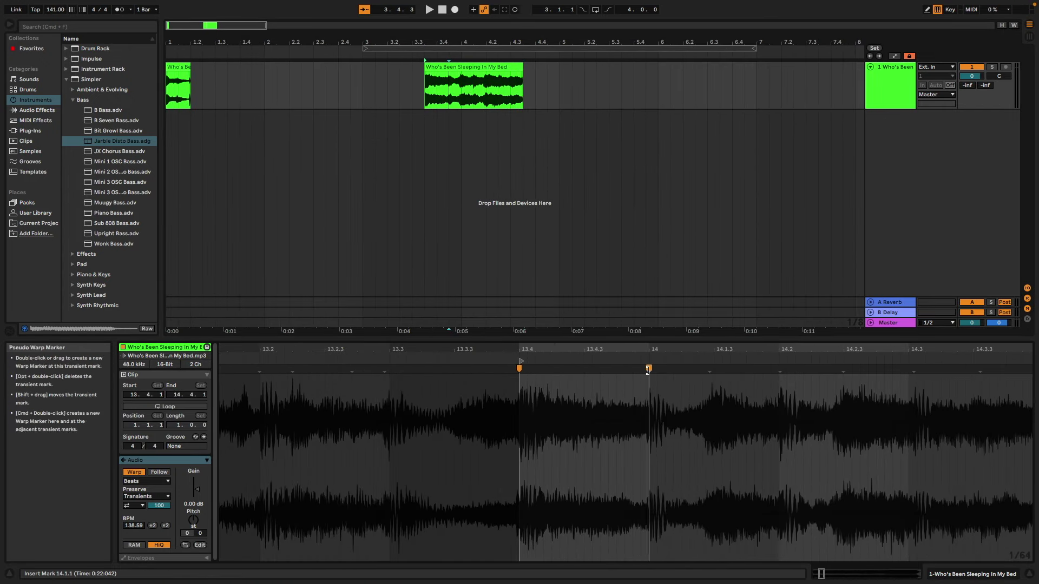
Place the one-beat chop at 2.1.1 and the one-bar chop at 3.1.1, and play both in sequence.
key(super+z)
key(super+z)
key(super+z)
key(super+z)
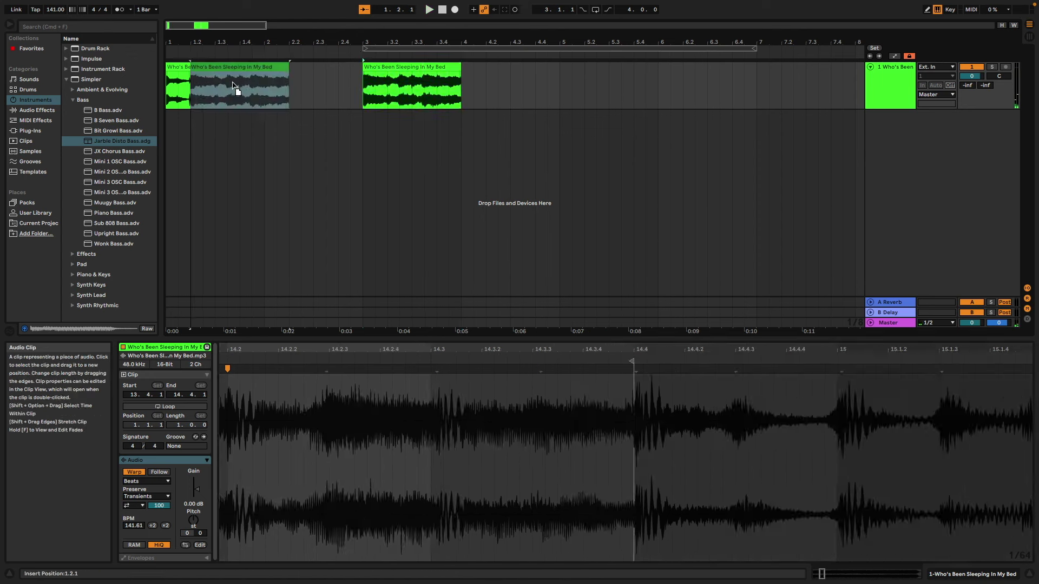
key(super+z)
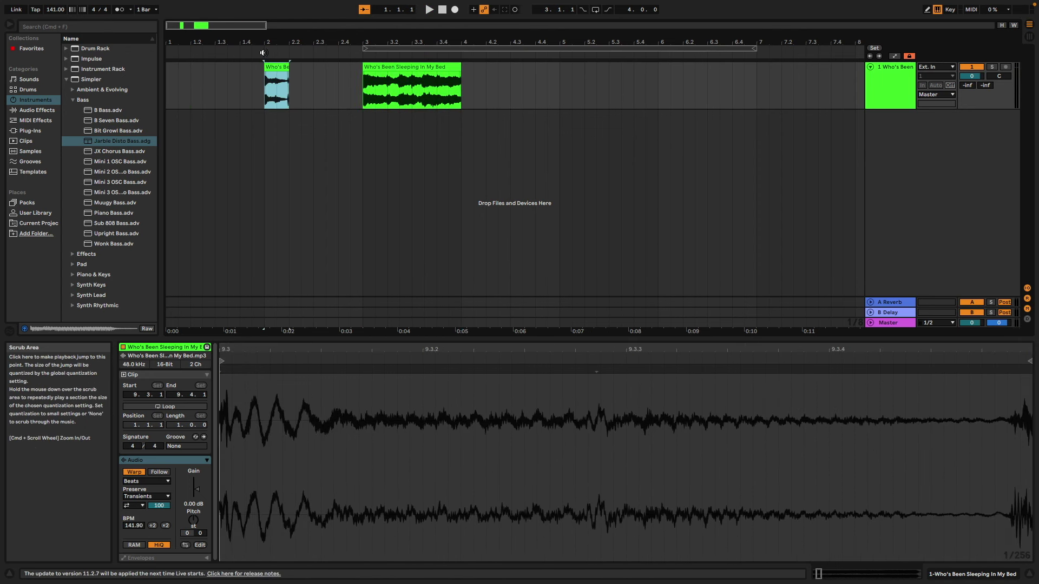
click(263, 53)
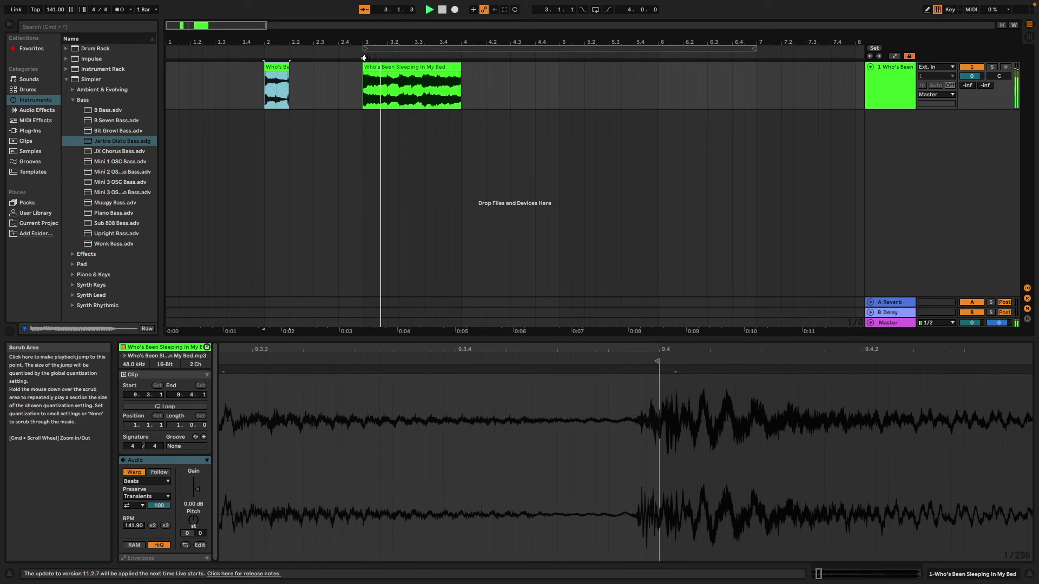
key(space)
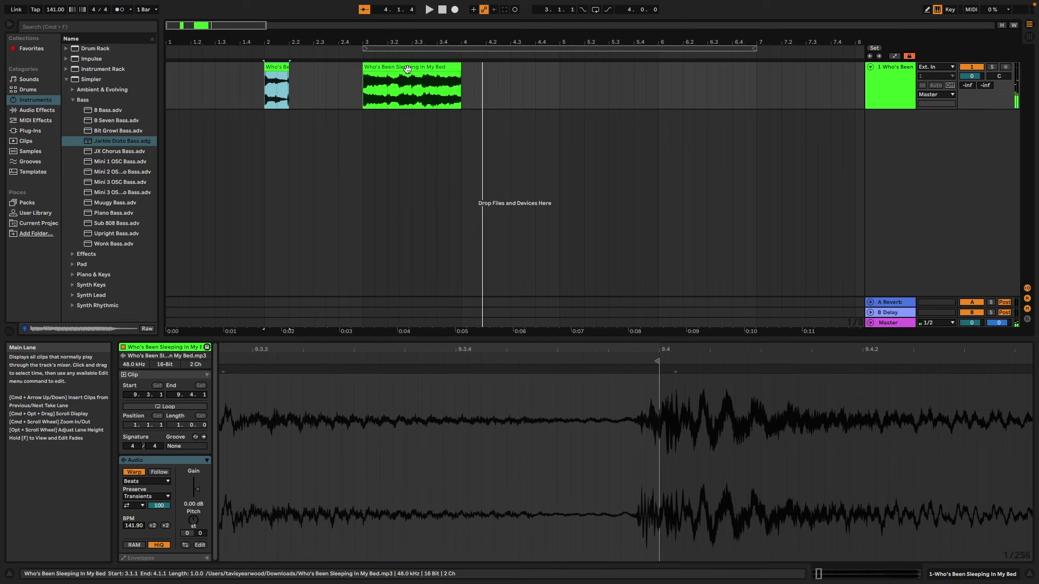
Shift the one-bar chop further along, move the one-beat chop to 1.1.1, and duplicate it repeatedly up to 2.3.1.
drag(406, 67, 492, 73)
drag(272, 67, 187, 73)
key(super+d)
shift+click(181, 68)
key(super+d)
key(super+d)
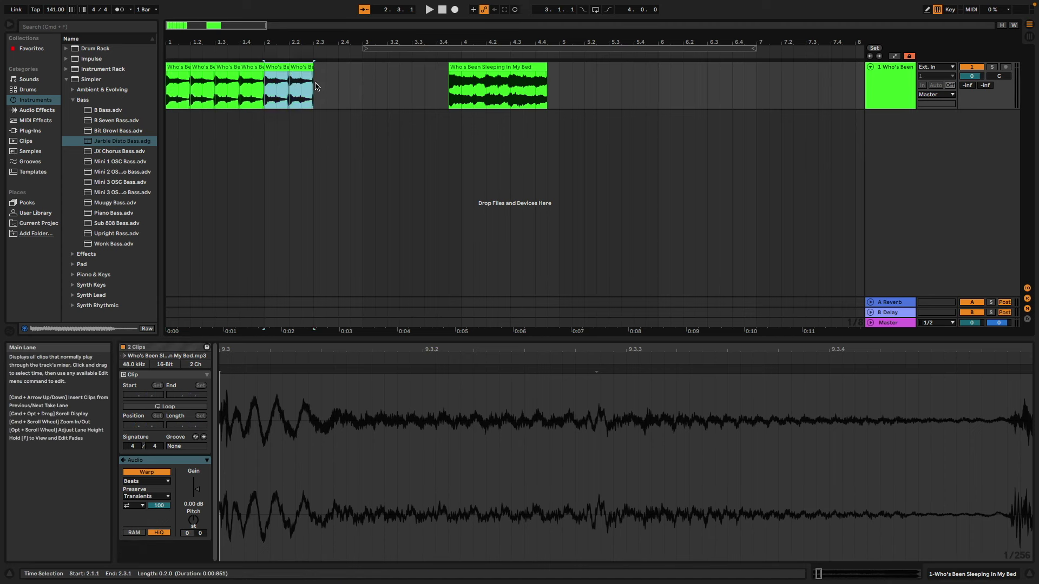
Extend the one-beat chops to 4.1.1 with the one-bar chop moved to 5.1.1, and play from the start.
key(super+d)
key(super+d)
key(super+d)
key(super+z)
drag(461, 67, 572, 67)
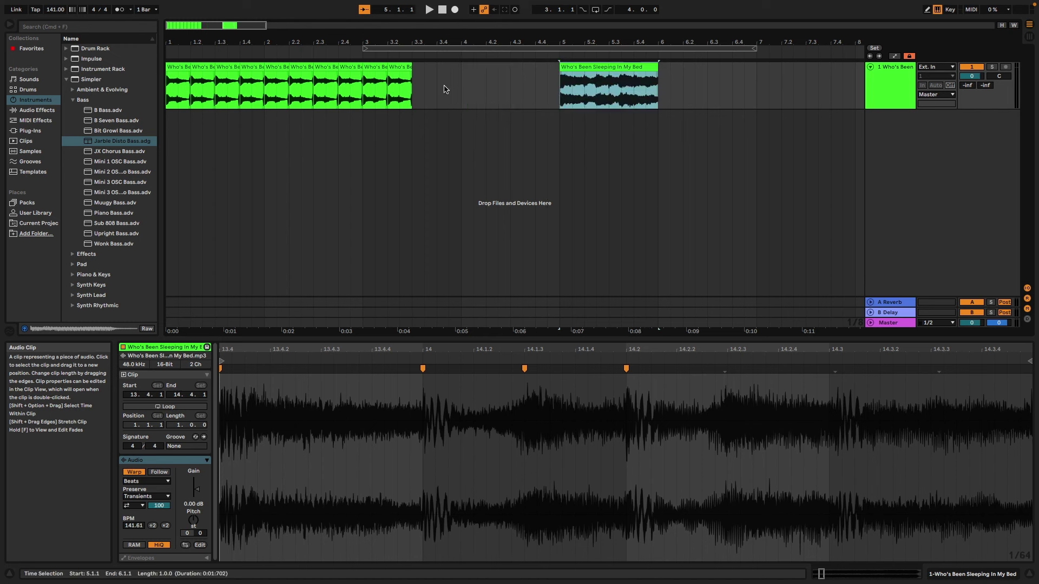
drag(412, 89, 363, 89)
key(super+d)
click(442, 10)
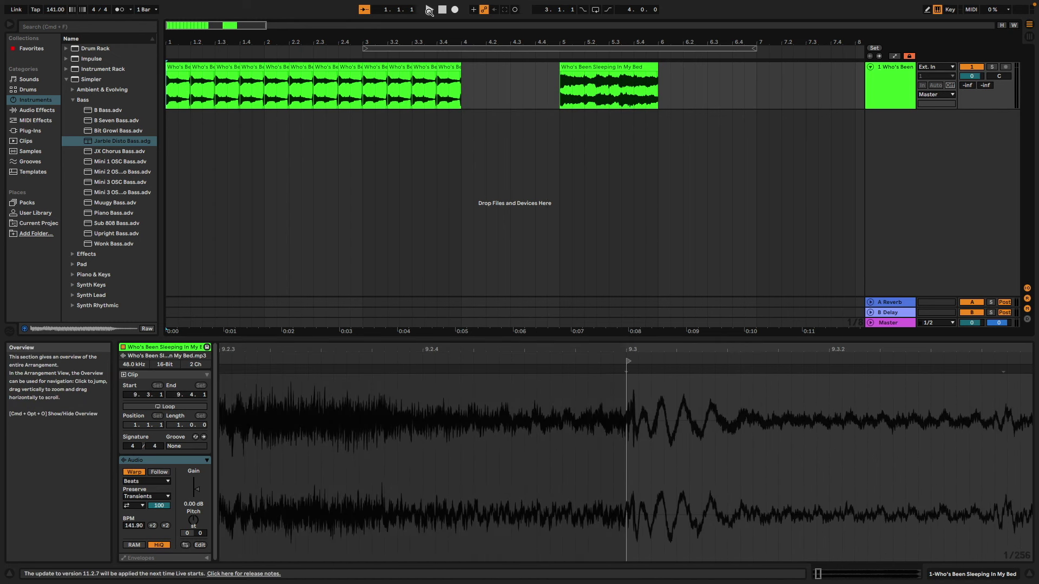
click(428, 9)
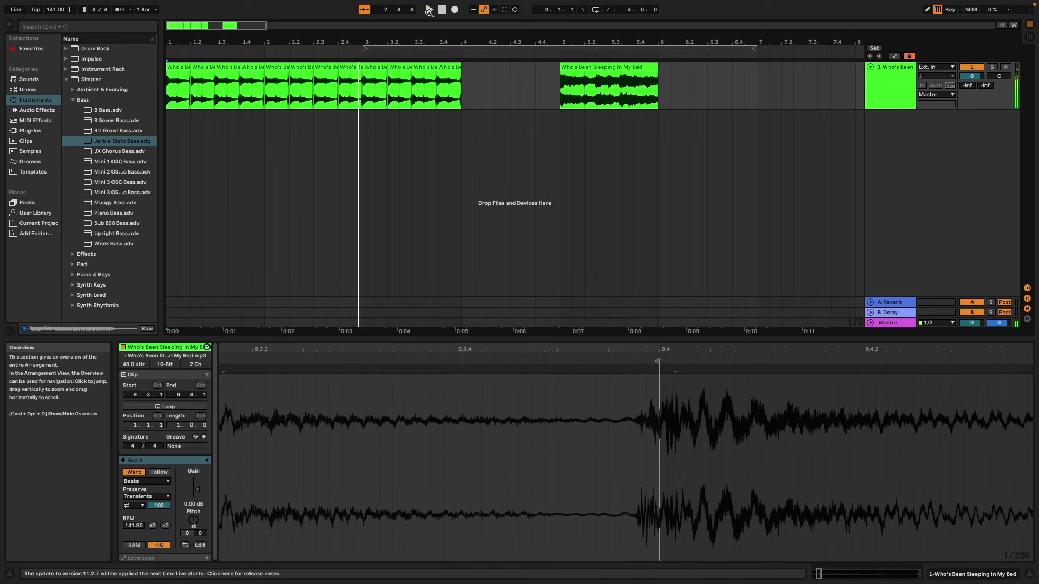
Insert a second audio track, move the one-bar chop onto it at 3.1.1, and duplicate it three times to 7.1.1.
right_click(908, 130)
click(939, 135)
drag(600, 68, 418, 129)
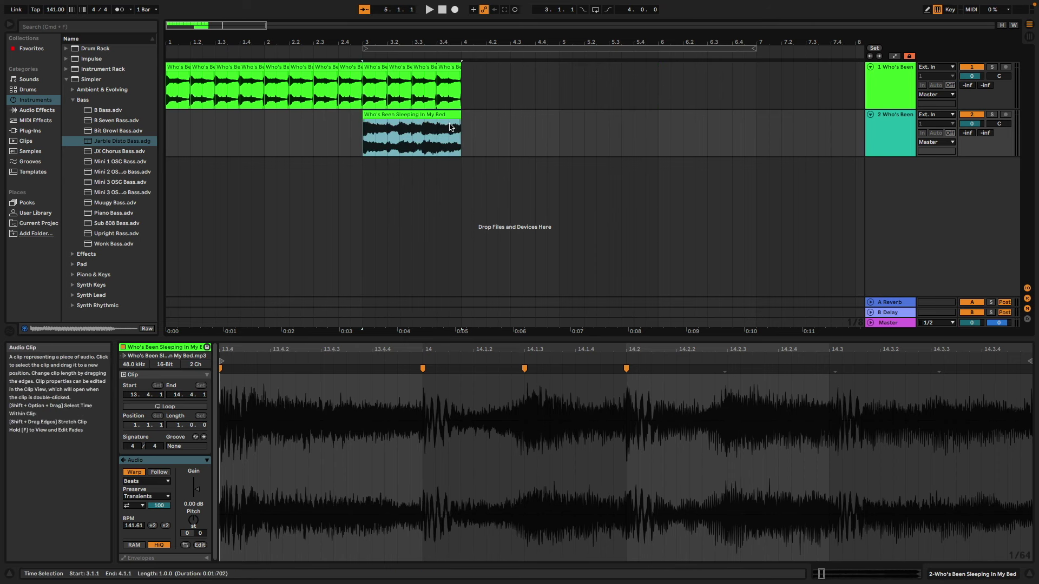
key(super+d)
key(super+d)
key(super+d)
click(429, 10)
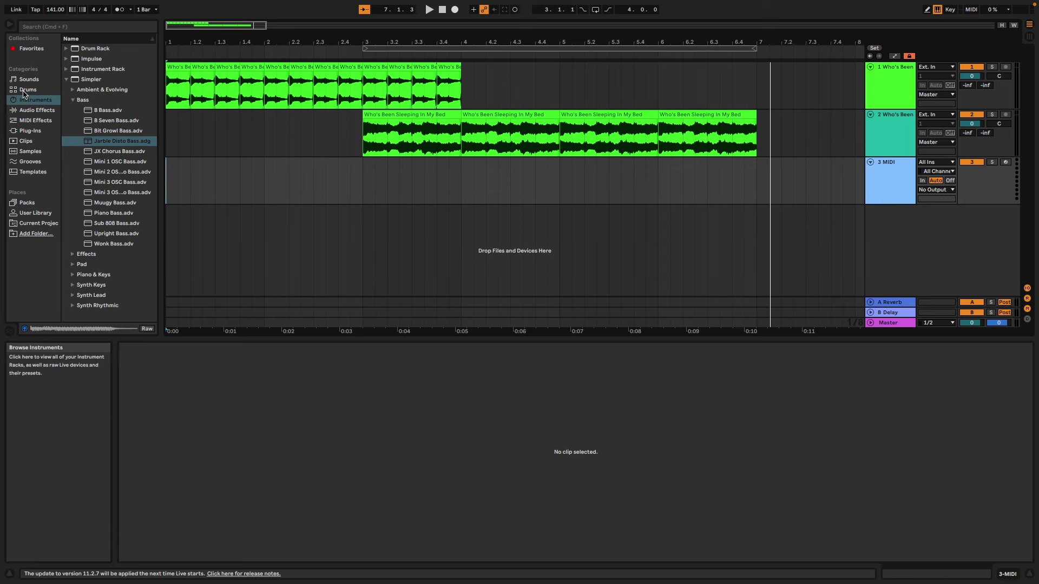
Load the 909 Core Kit onto the MIDI track with a bass drum on every beat to 7.1.1, and play it.
click(24, 91)
double_click(99, 111)
click(430, 10)
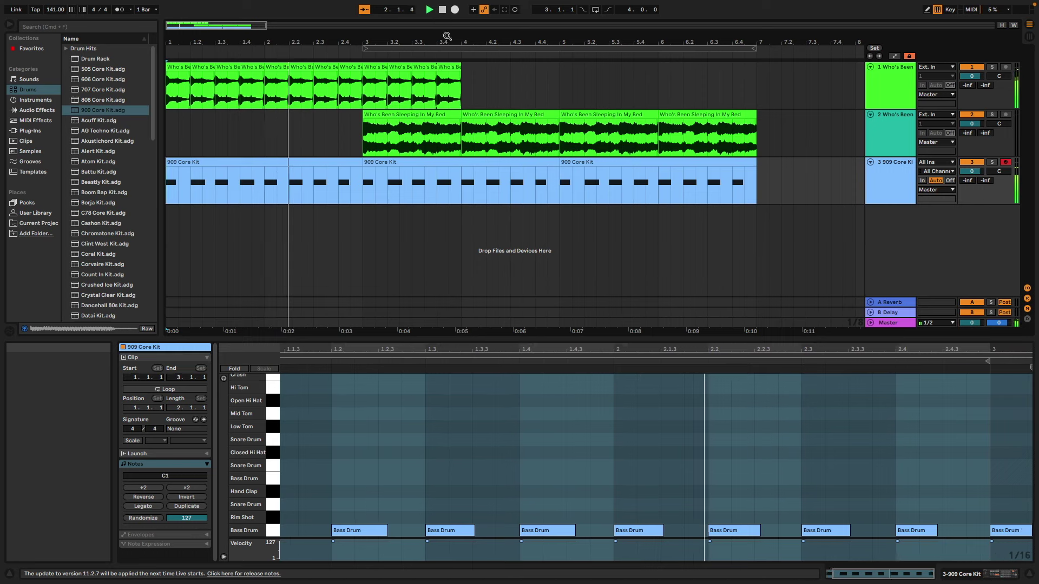
key(space)
Zoom in on the edges of the one-beat chops and lower the first track's volume to -11.7 dB.
click(189, 76)
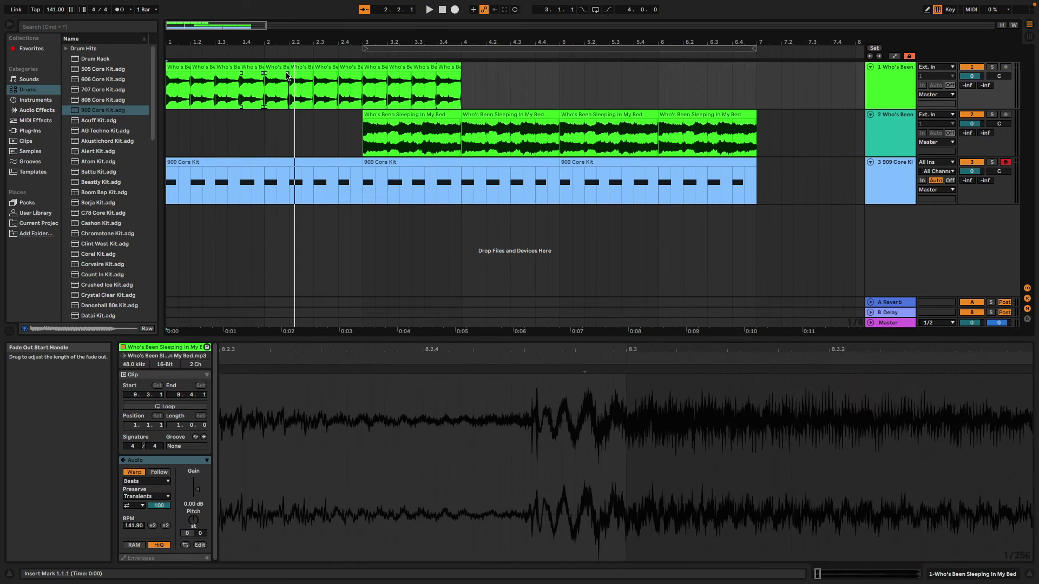
scroll(282, 76, up, 3)
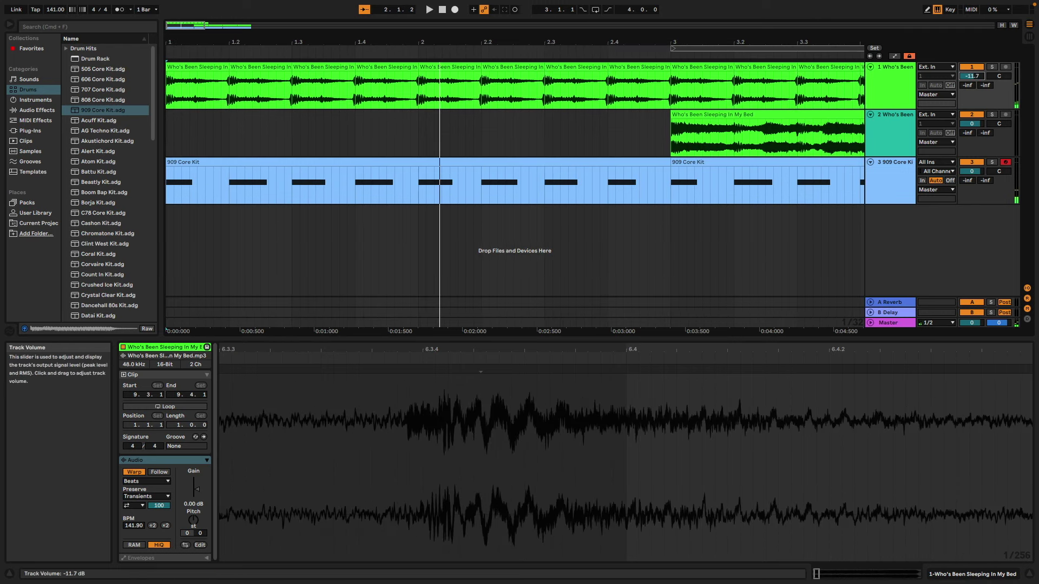
drag(612, 24, 622, 23)
Add a half-bar chop at 2.3.1 on the second audio track and set that track's volume to -9.1 dB.
click(508, 114)
scroll(404, 193, down, 4)
click(279, 129)
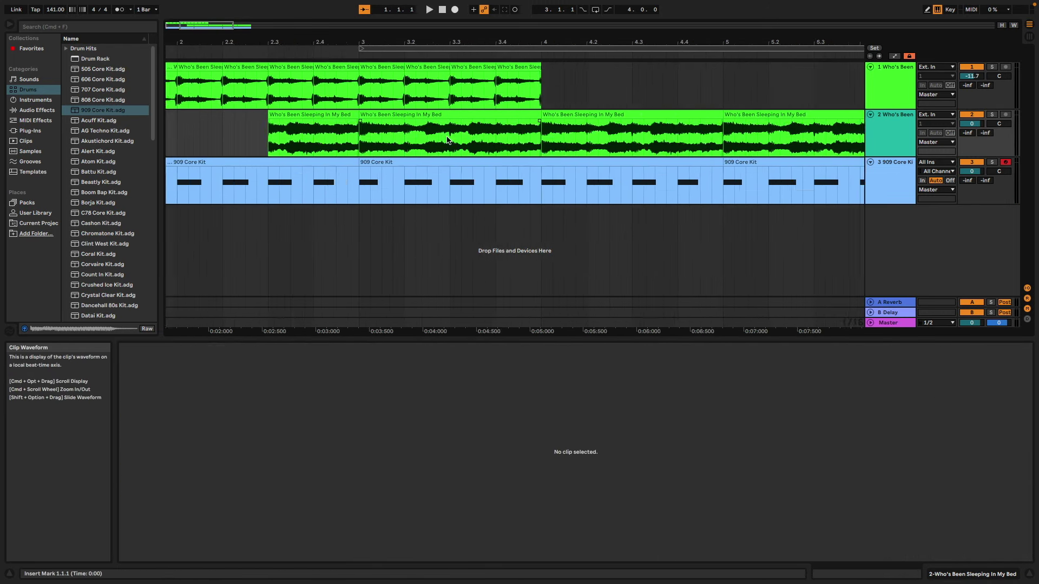
scroll(446, 136, down, 3)
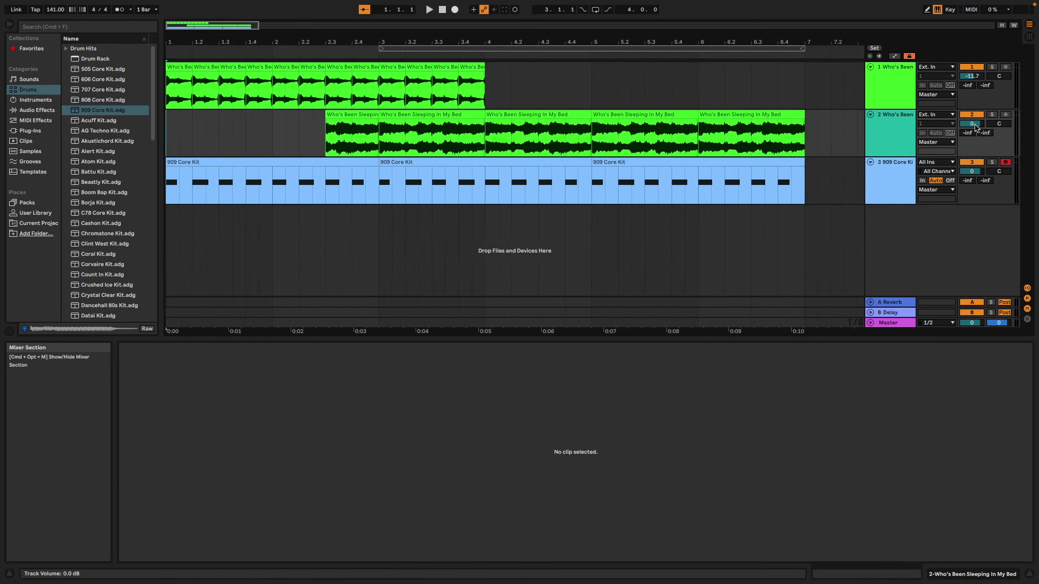
key(space)
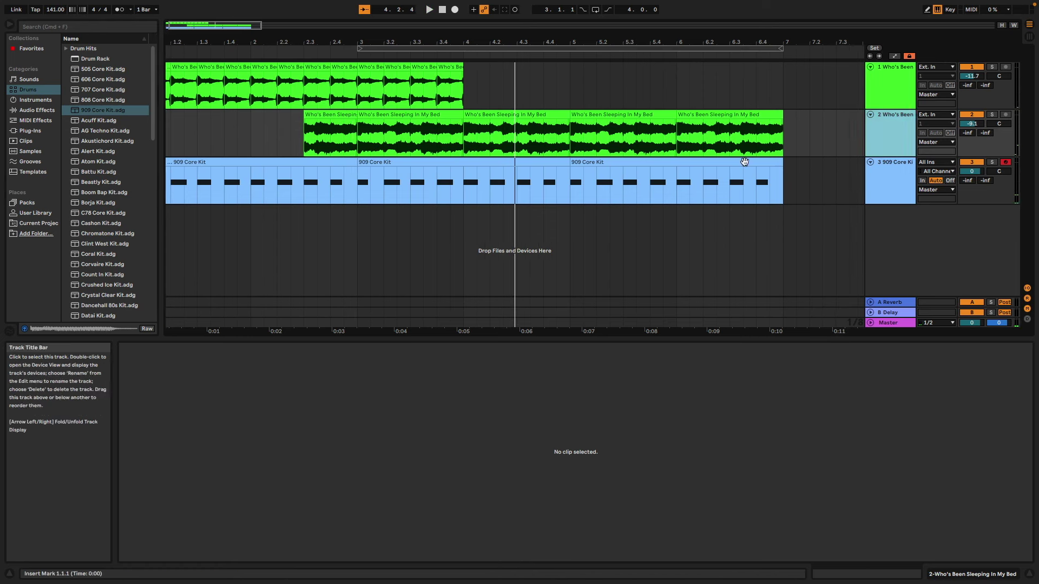
Add a Compressor to the second audio track and set its sidechain input to 3-909 Core Kit.
click(37, 110)
drag(103, 79, 660, 191)
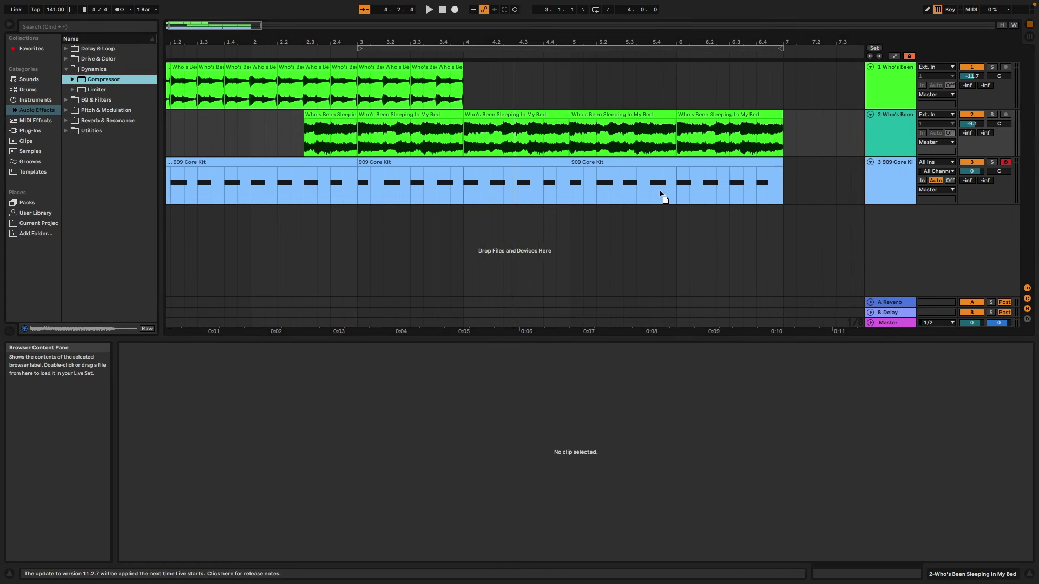
drag(875, 153, 877, 154)
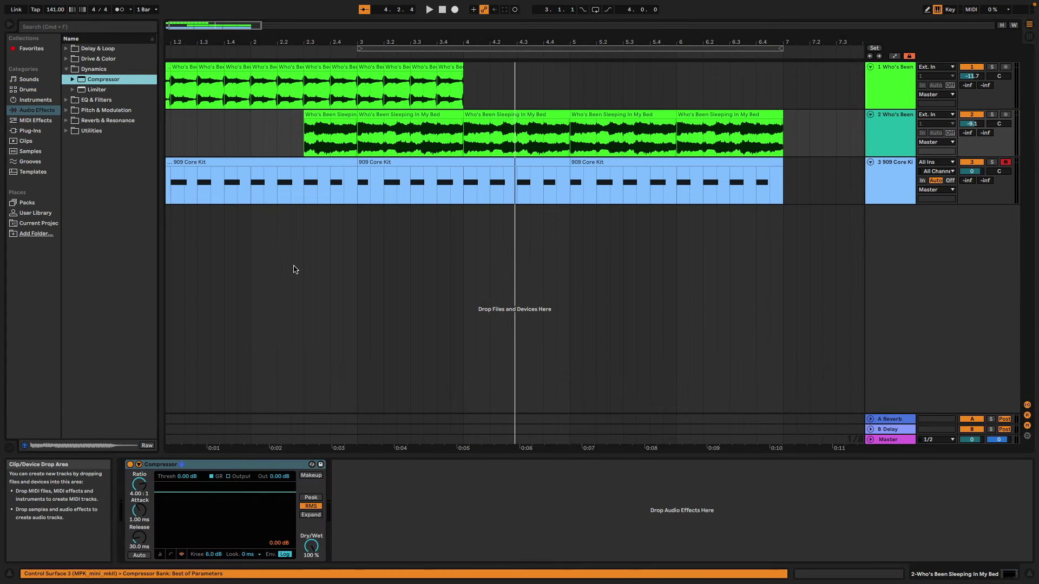
click(139, 465)
click(148, 491)
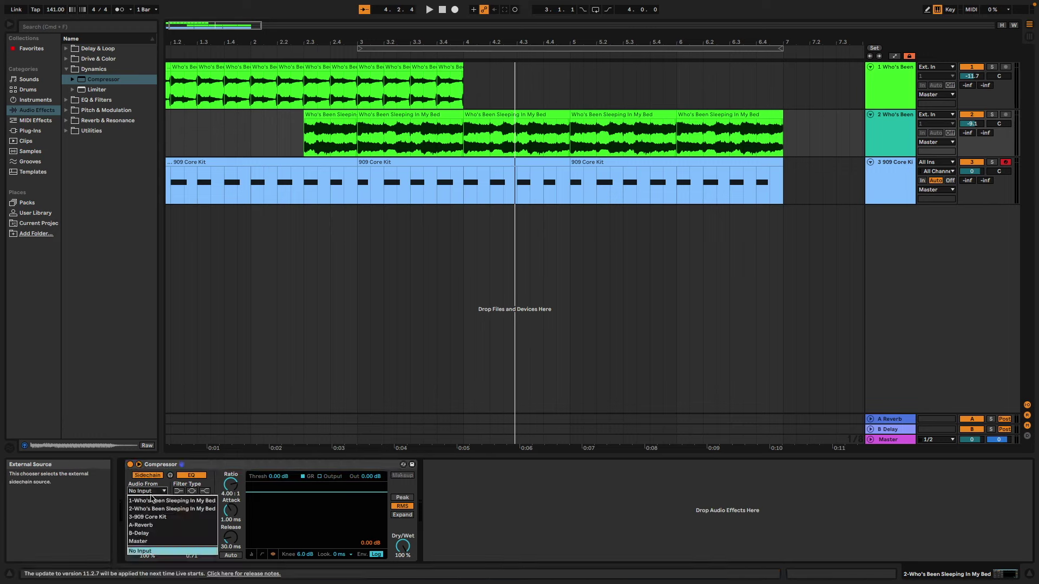
click(148, 516)
Add a Compressor to the first audio track with 3-909 Core Kit as sidechain source and a -62.4 dB threshold.
click(888, 99)
double_click(103, 79)
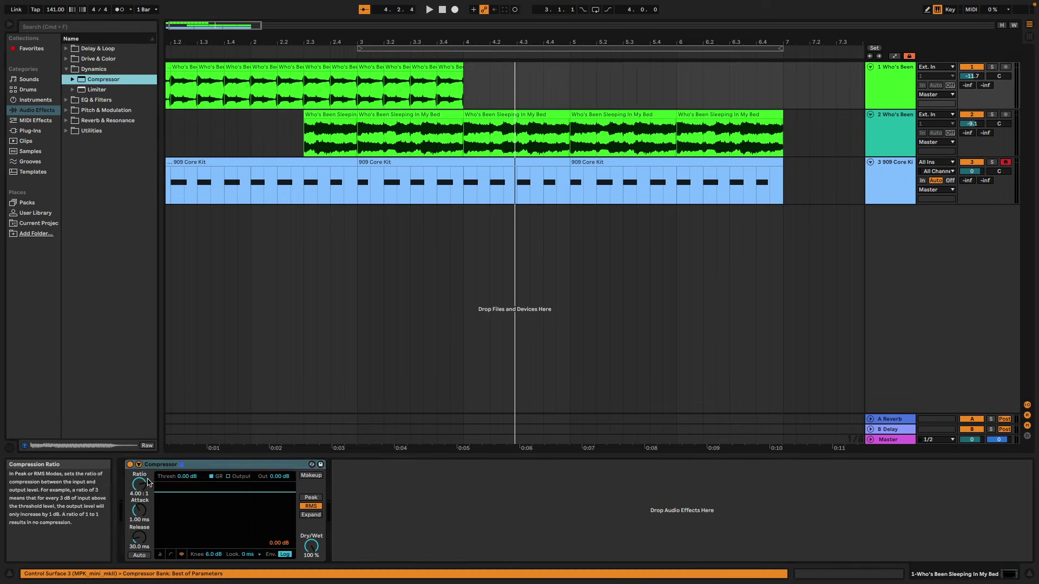
click(138, 464)
click(147, 491)
click(148, 517)
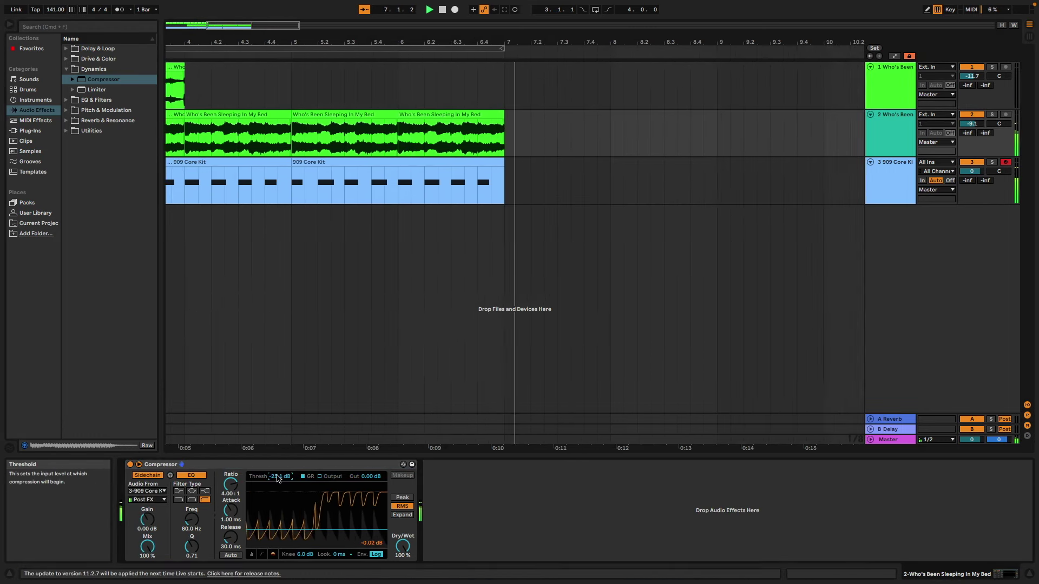
key(space)
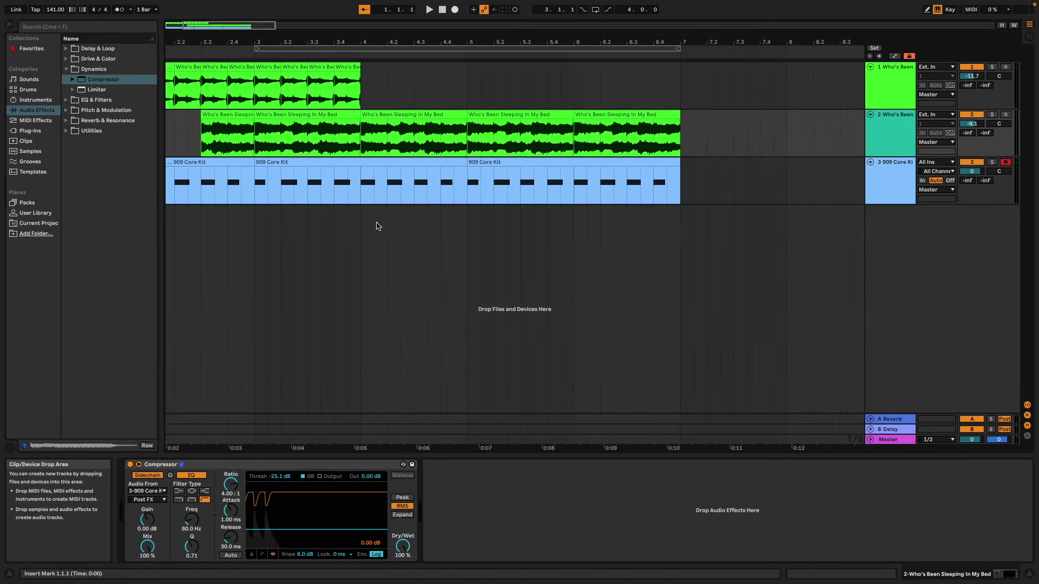
Duplicate bars 5 to 7 of the second audio track and the 909 Core Kit track to extend the beat.
click(521, 115)
drag(682, 184, 469, 138)
key(super+d)
click(442, 9)
scroll(481, 277, up, 3)
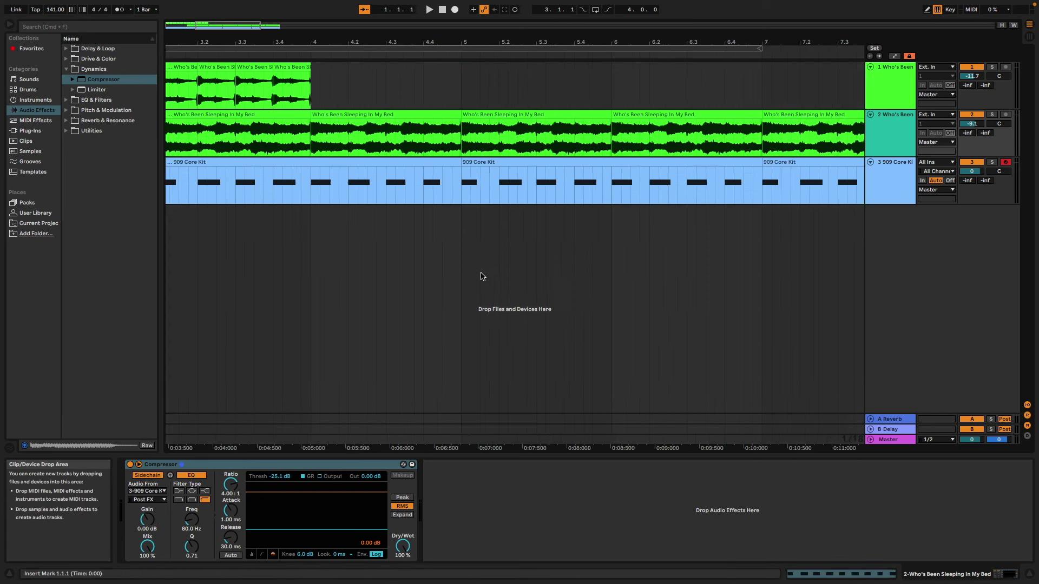
Automate the first track's volume to fall from bar 3 to bar 4, and lower the second track's compressor threshold automation at 2.3.1.
scroll(481, 276, down, 5)
mouse_move(471, 5)
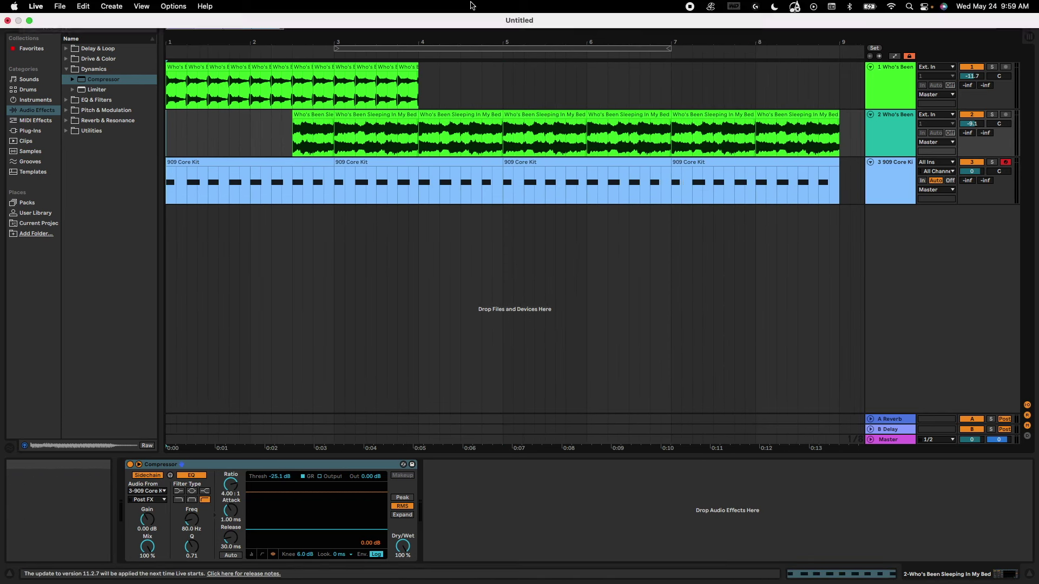
key(a)
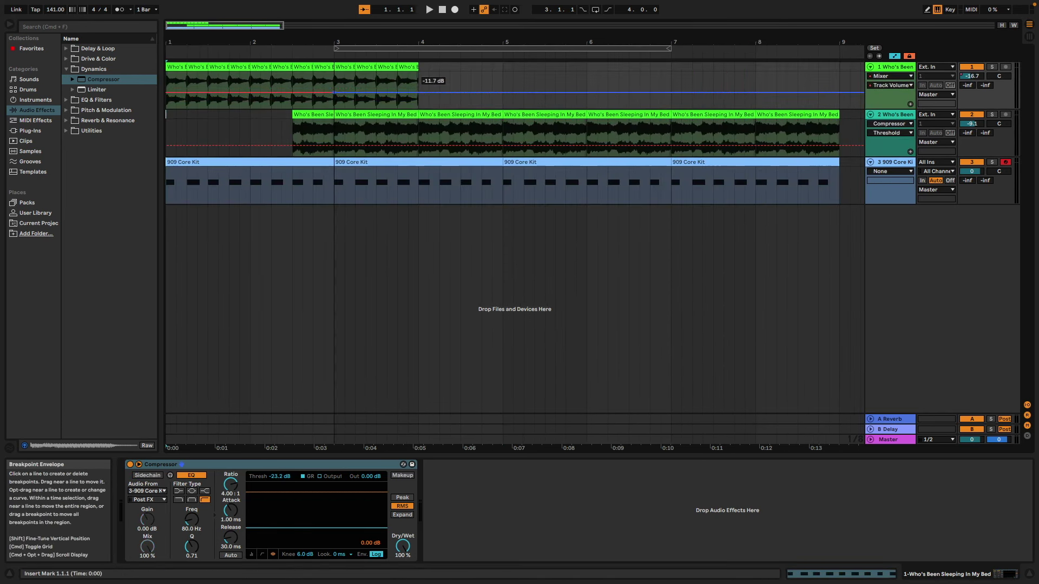
drag(292, 146, 292, 144)
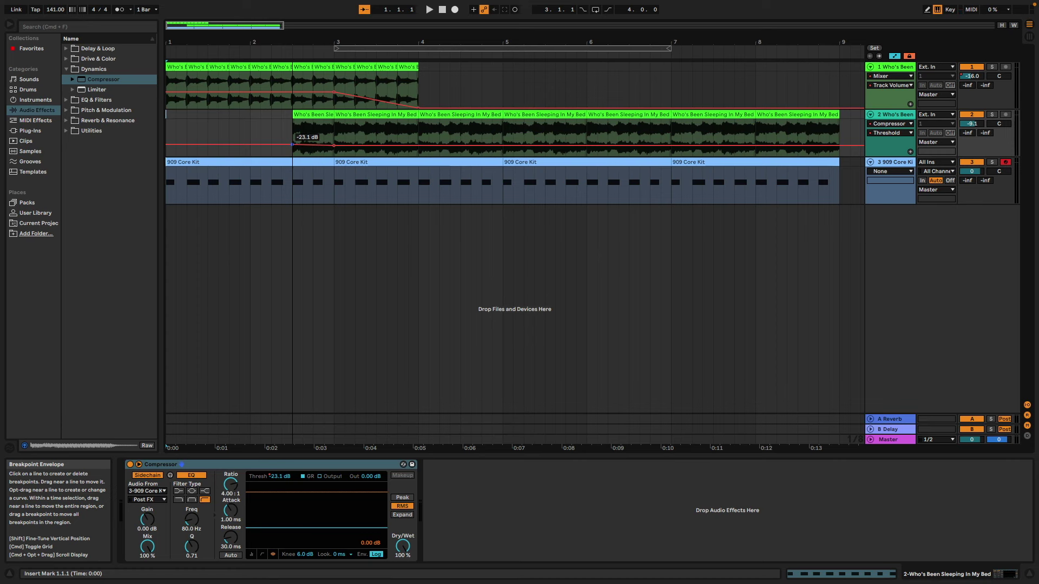
drag(293, 144, 292, 156)
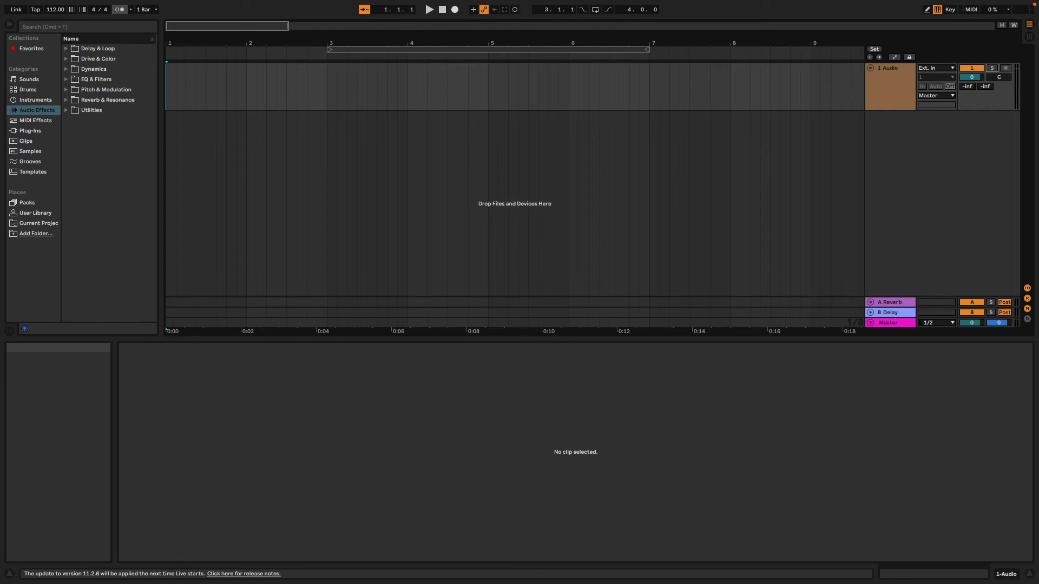
Import Release the Beast into the empty audio track at bar 1 and audition its opening chops and the section from bar 5.
drag(23, 74, 173, 76)
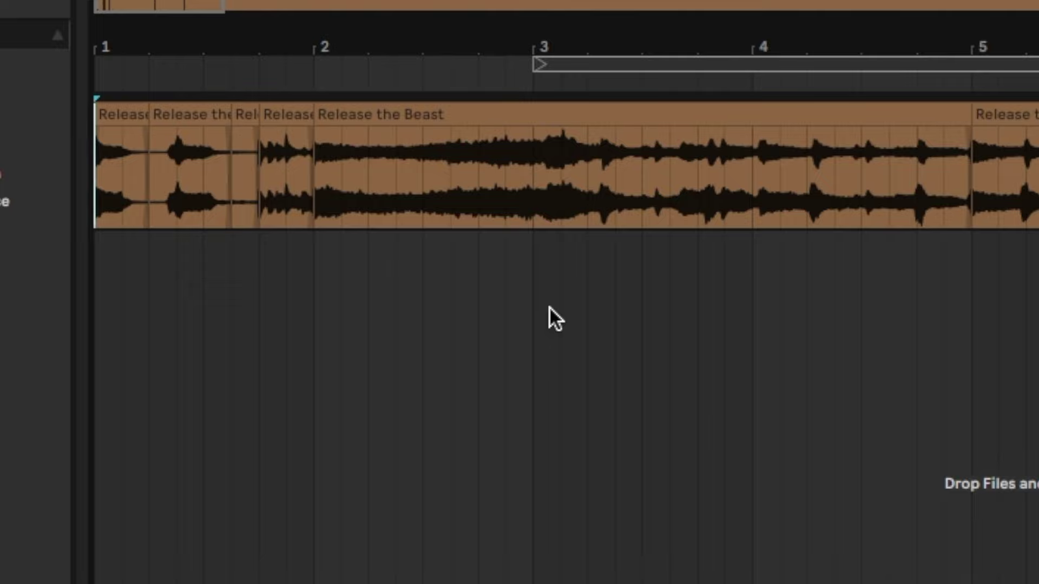
key(space)
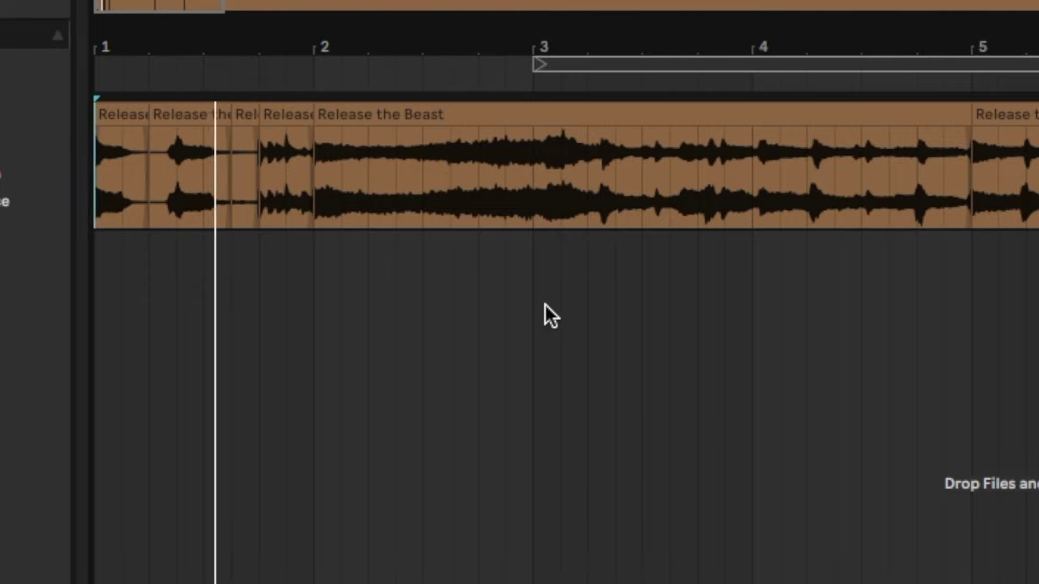
click(259, 176)
key(space)
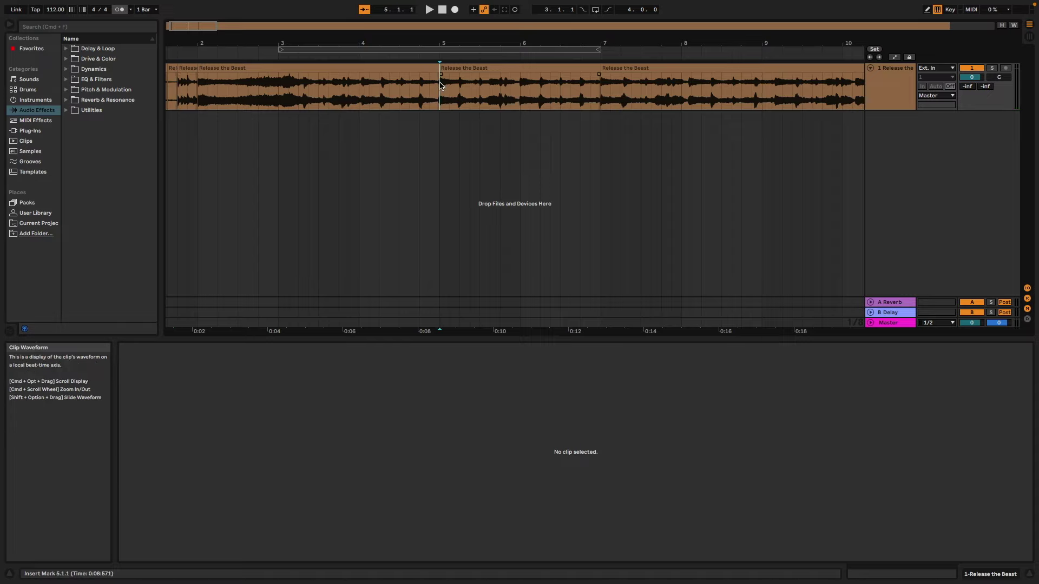
key(space)
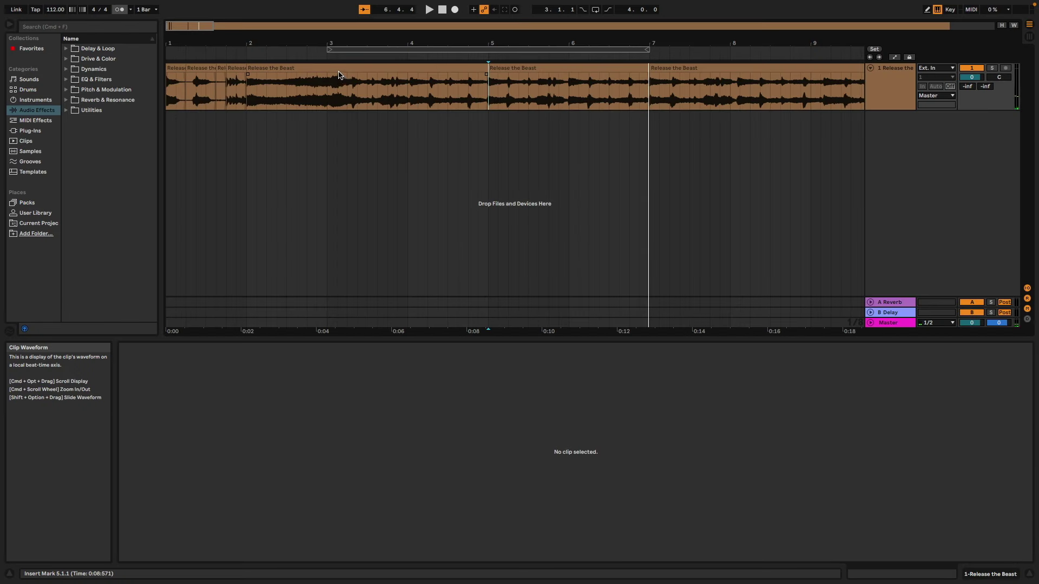
Delete the three-bar clip at bar 2, the short clip at 1.3.3 and the long clip starting at bar 7.
click(340, 71)
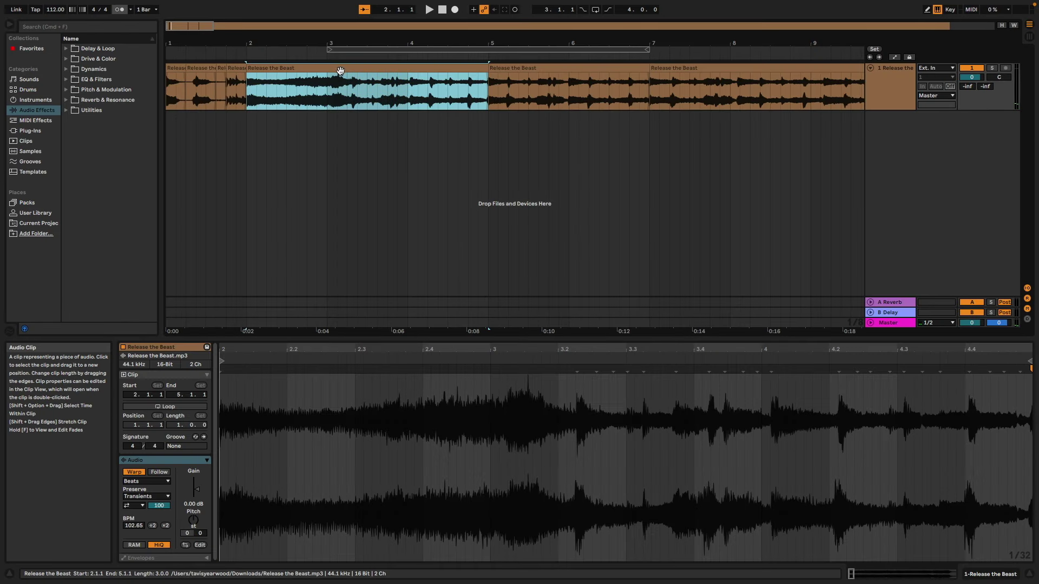
key(Delete)
click(220, 69)
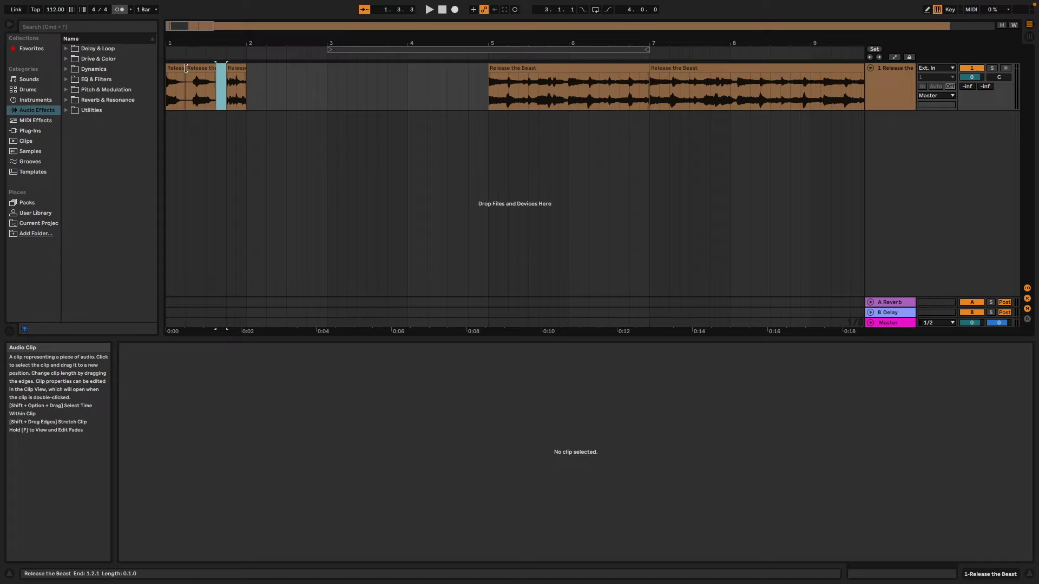
key(Delete)
click(722, 77)
click(723, 69)
key(Delete)
Spread the remaining Release the Beast clips apart on the timeline and move the one-beat chop from 1.4.1 to 1.1.1.
drag(551, 69, 389, 76)
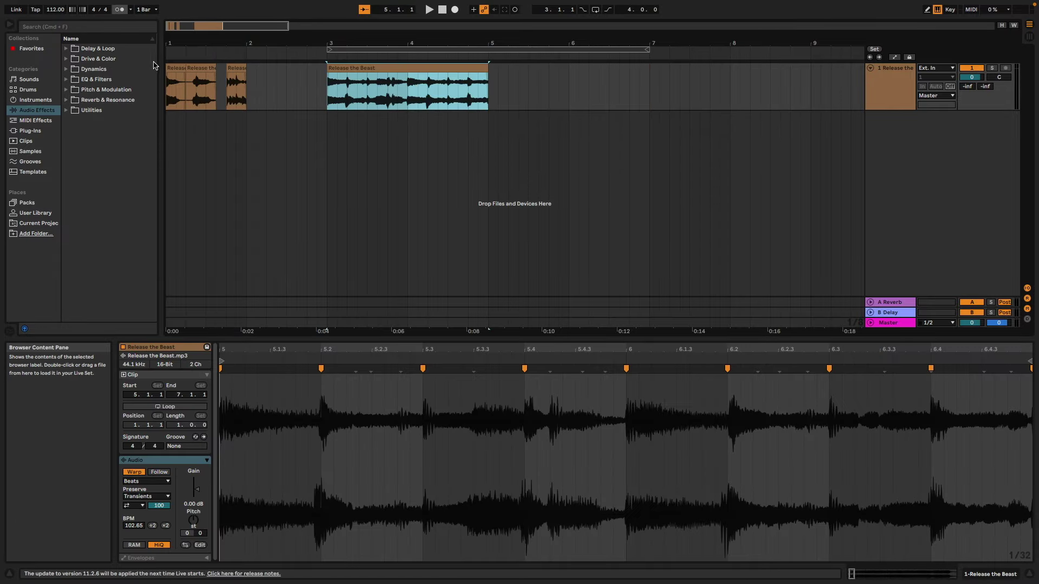
drag(196, 70, 432, 69)
drag(174, 68, 345, 69)
mouse_move(232, 69)
mouse_down()
mouse_move(190, 79)
mouse_move(170, 72)
mouse_up()
Duplicate the one-beat chop at 1.1.1 until four copies fill bar 1, and play it back.
key(plus)
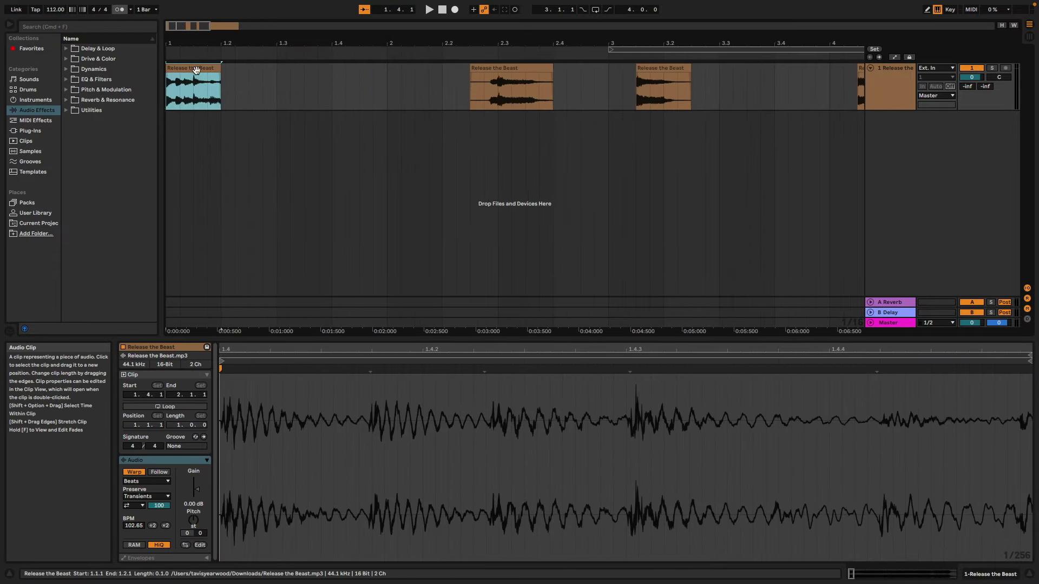
key(super+d)
key(super+d)
click(332, 87)
key(super+d)
key(space)
Place the other one-beat chop at 2.1.1, duplicate it through beat 2.3, and move the longer chop out of its way.
drag(663, 69, 413, 69)
drag(454, 69, 620, 69)
key(super+d)
click(435, 83)
key(super+d)
key(super+d)
scroll(579, 79, right, 3)
Clear the unwanted audio around beat 2.4, shift the neighbouring chop slightly earlier and play the result.
click(473, 79)
drag(473, 79, 445, 79)
key(Delete)
click(350, 56)
mouse_move(491, 69)
mouse_down()
mouse_move(409, 69)
mouse_move(485, 69)
mouse_up()
key(space)
Split the chop near the end of bar 2, delete the excess piece and play the two-bar pattern from 1.1.1.
click(486, 82)
key(super+e)
click(491, 69)
key(Delete)
click(527, 82)
click(442, 9)
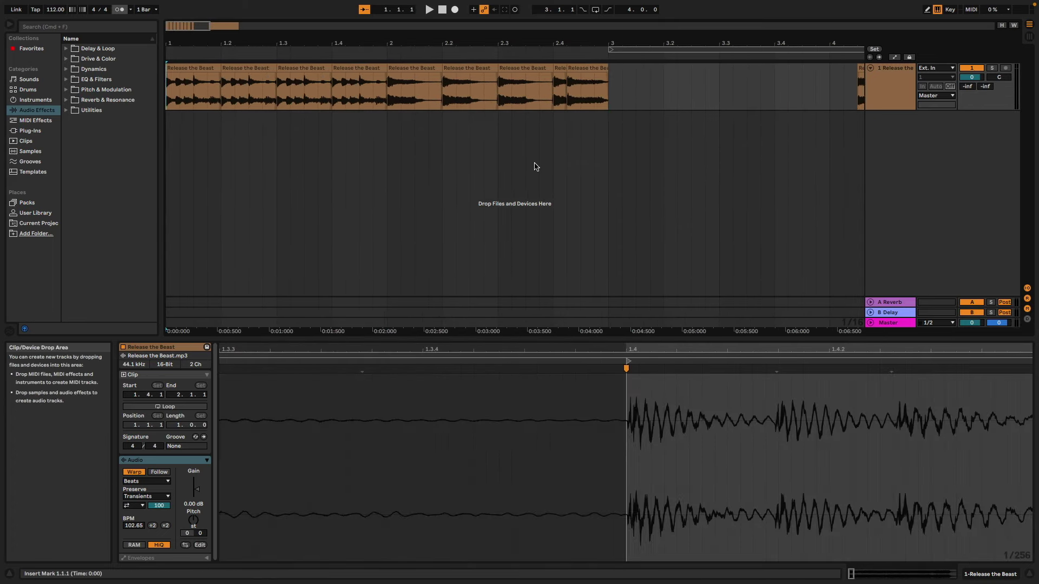
key(space)
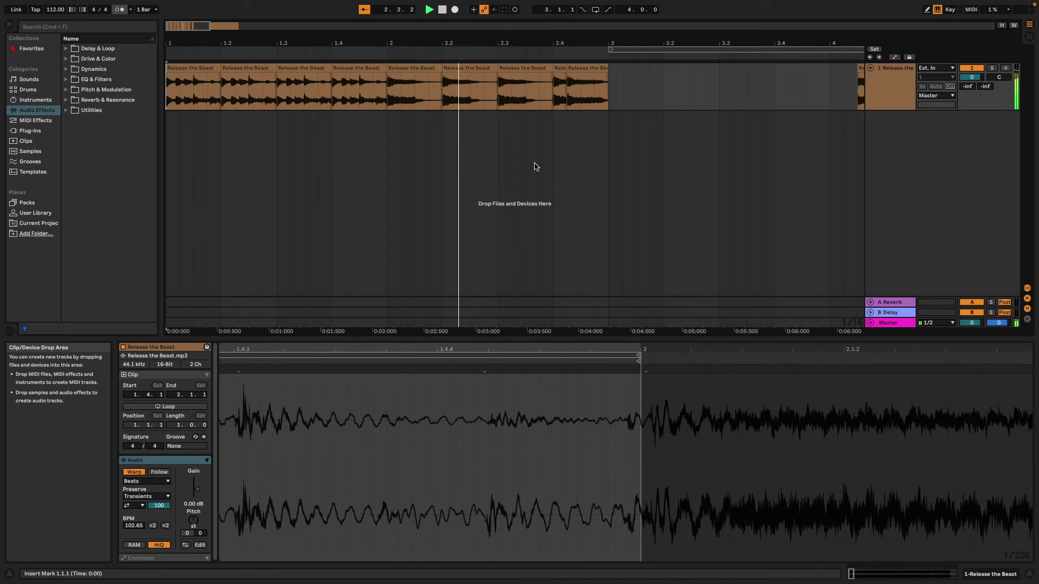
key(space)
Split the last chop at 2.4.3 and extend its final piece to 3.4.1.
click(476, 84)
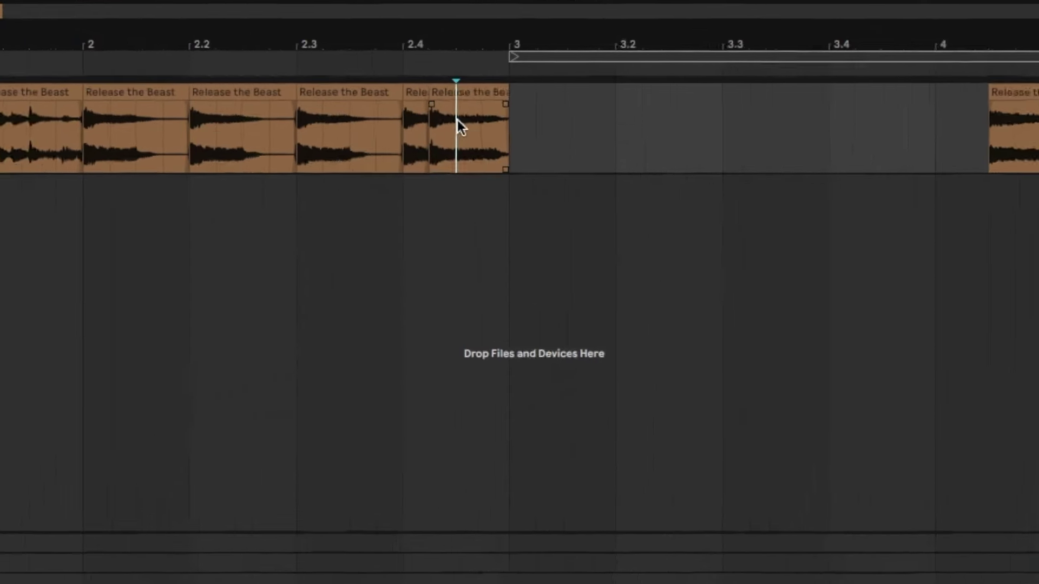
key(super+e)
click(486, 69)
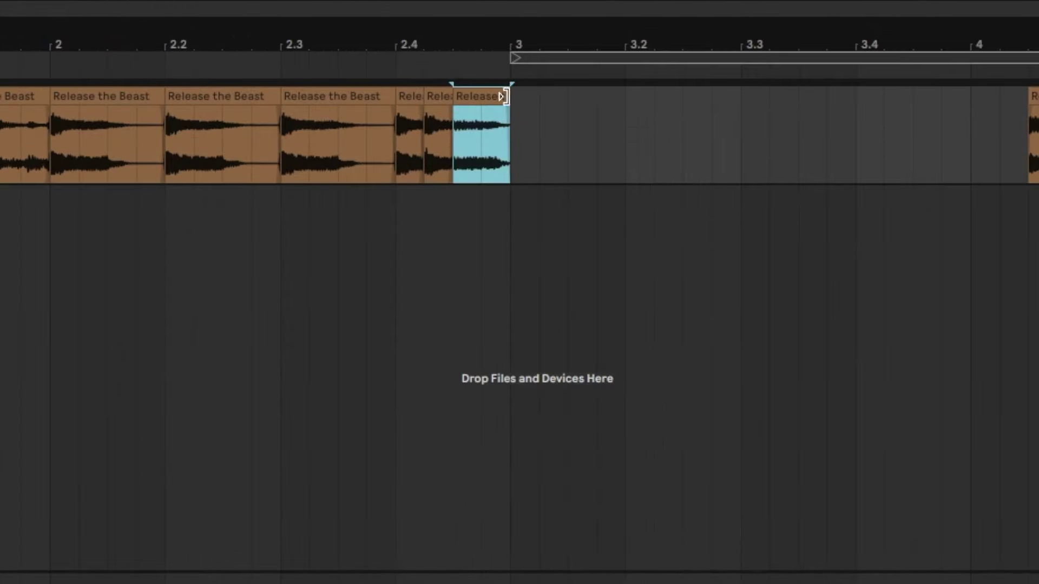
drag(503, 96, 851, 130)
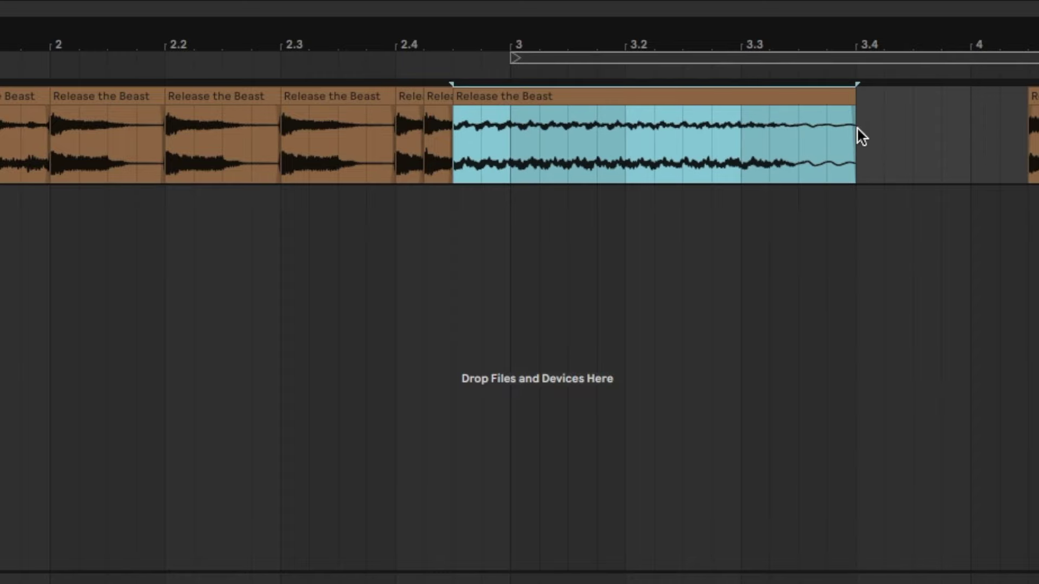
Place the two-bar clip at 3.3.1, duplicate it at 5.3.1 and play the arrangement from the start.
click(1032, 96)
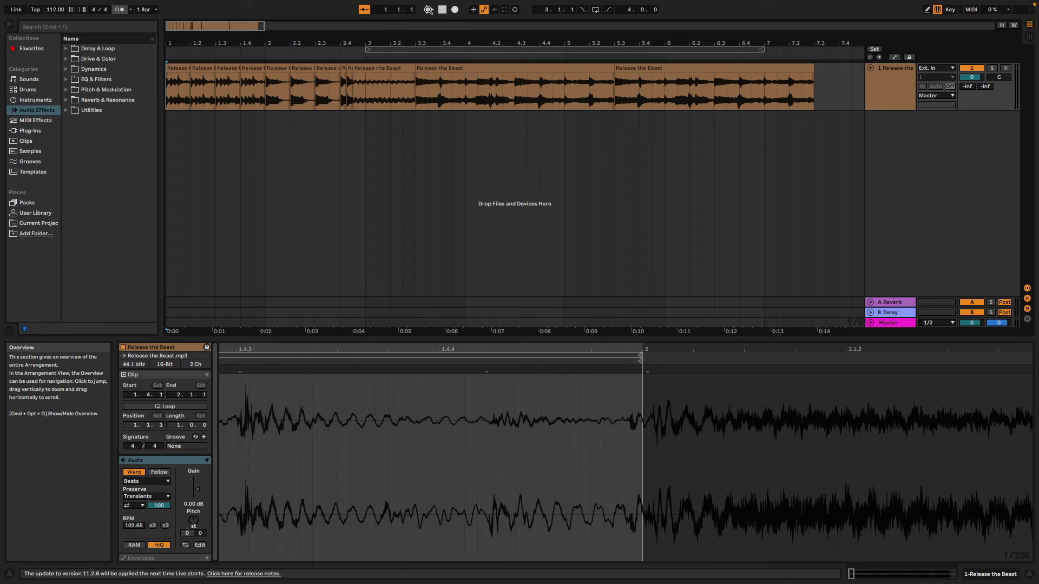
key(space)
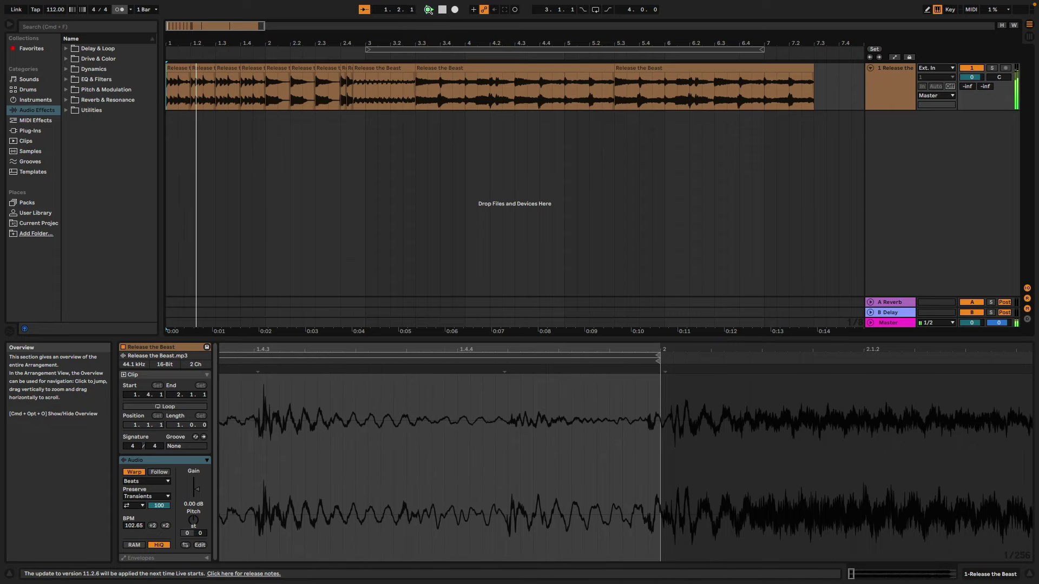